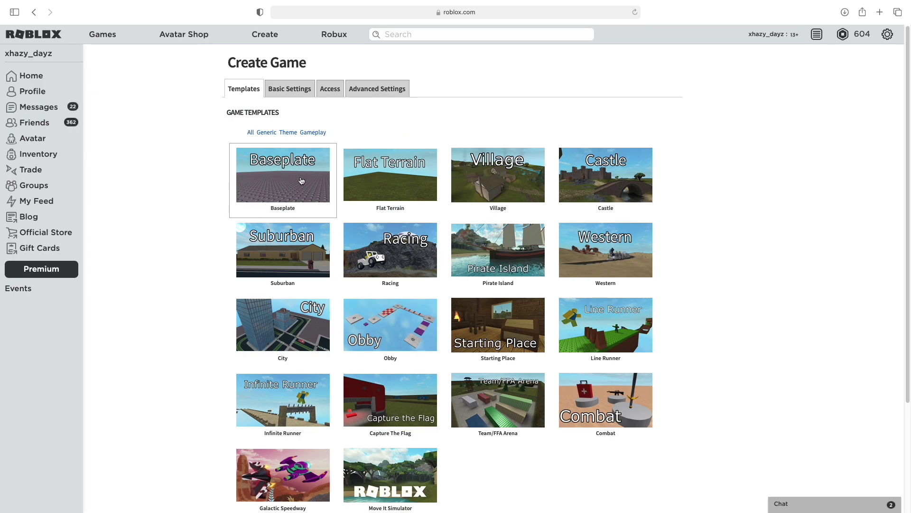
Create a game from the Baseplate template and edit its newest place (Place Number 133) in Studio.
scroll(305, 186, "down", 3)
left_click(277, 404)
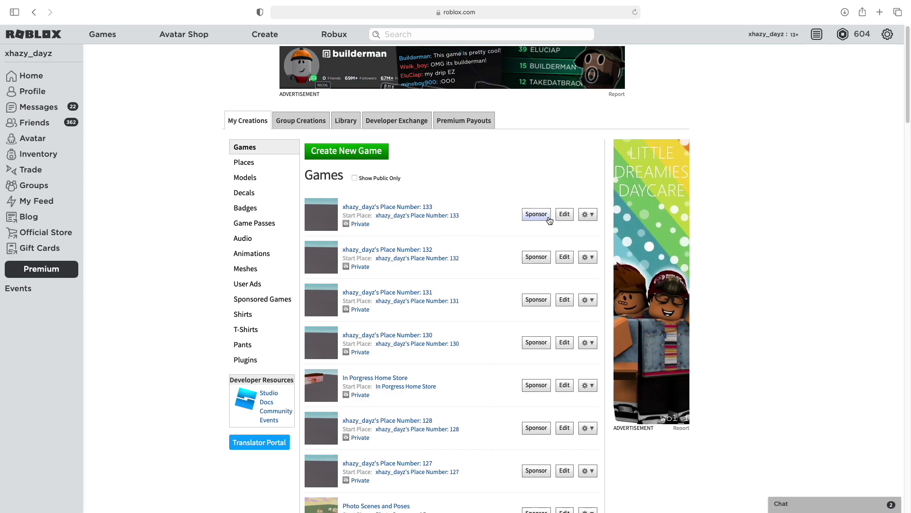
left_click(563, 216)
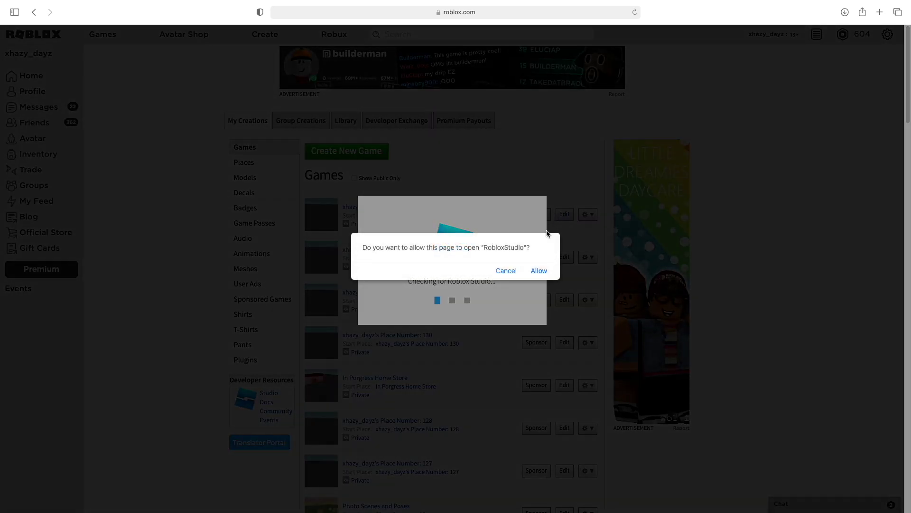
Launch Studio, switch the Toolbox to Plugins, search 'Load character' and open the Load Character plugin.
left_click(534, 271)
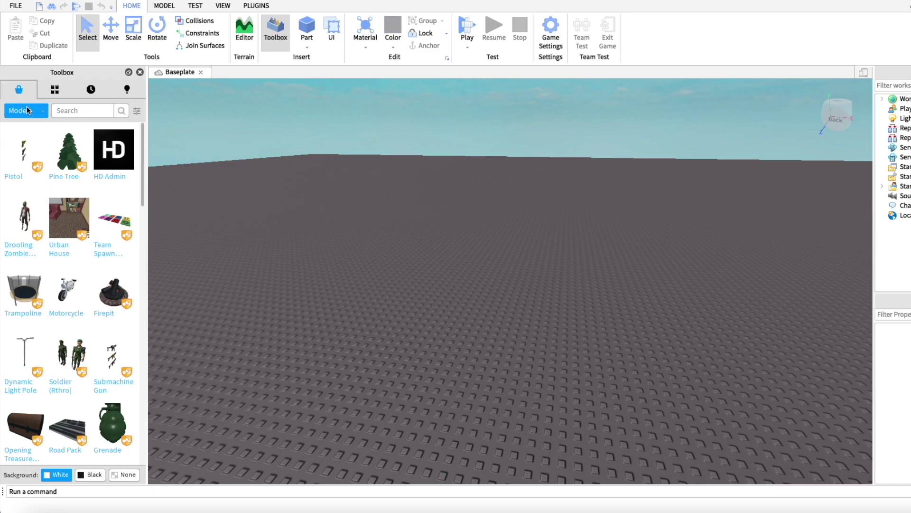
left_click(27, 106)
left_click(35, 187)
left_click(79, 108)
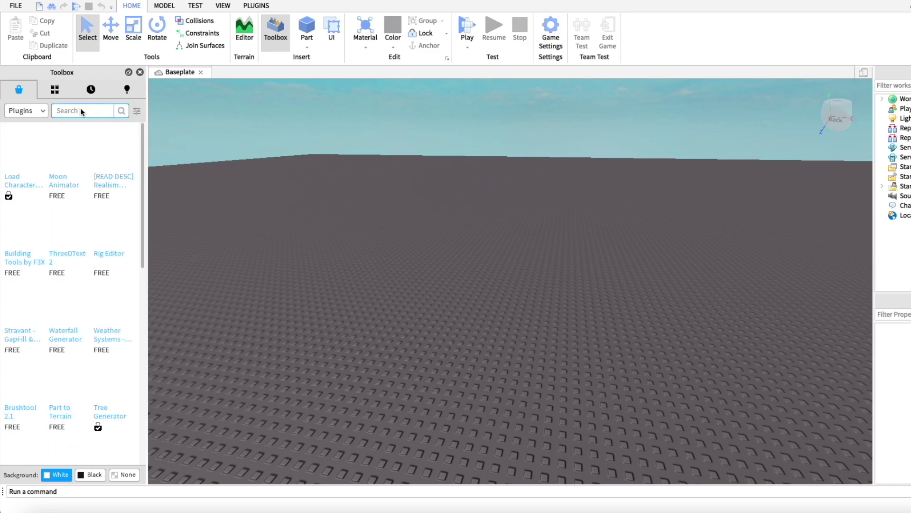
type("Loa")
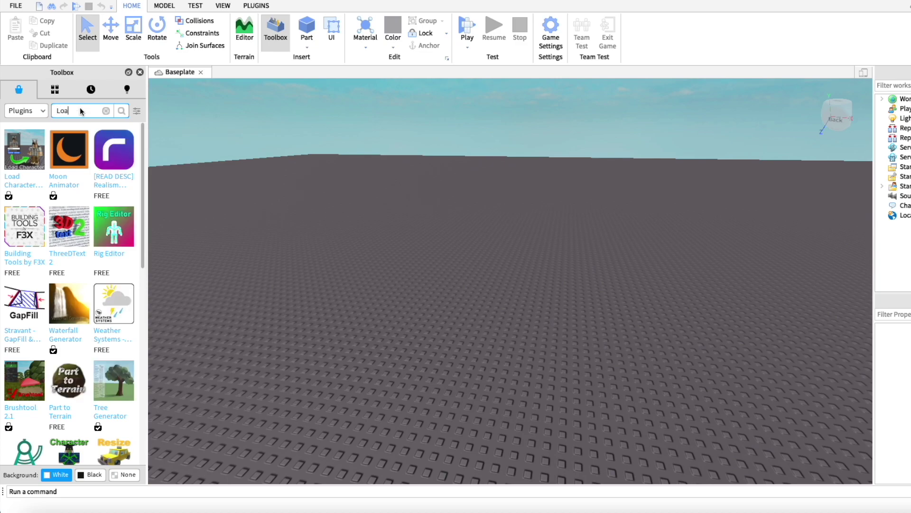
type("d character")
key("Return")
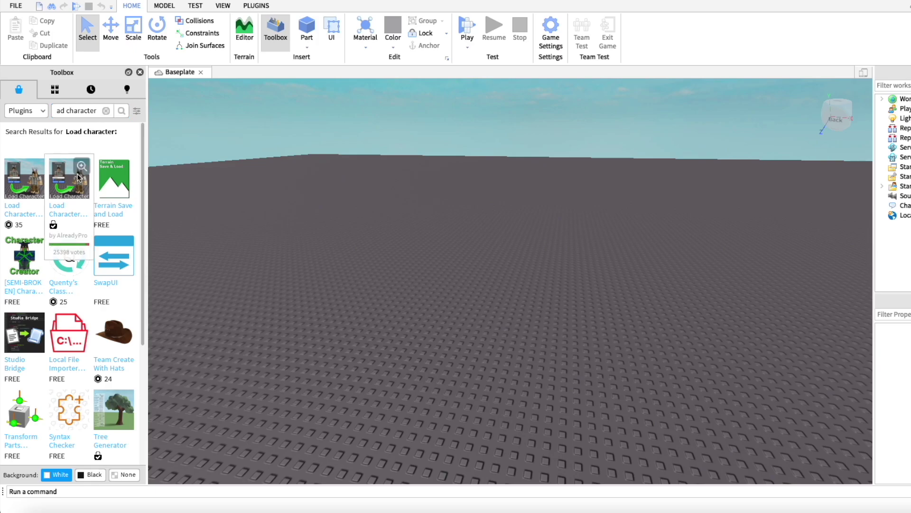
left_click(77, 173)
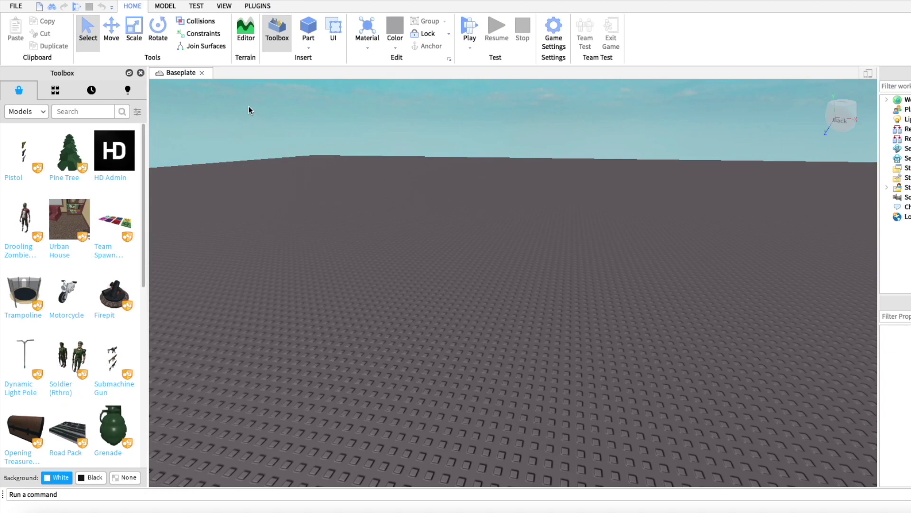
Spawn the user's avatar with the Load Character plugin by entering the username, and focus the view on it.
left_click(256, 5)
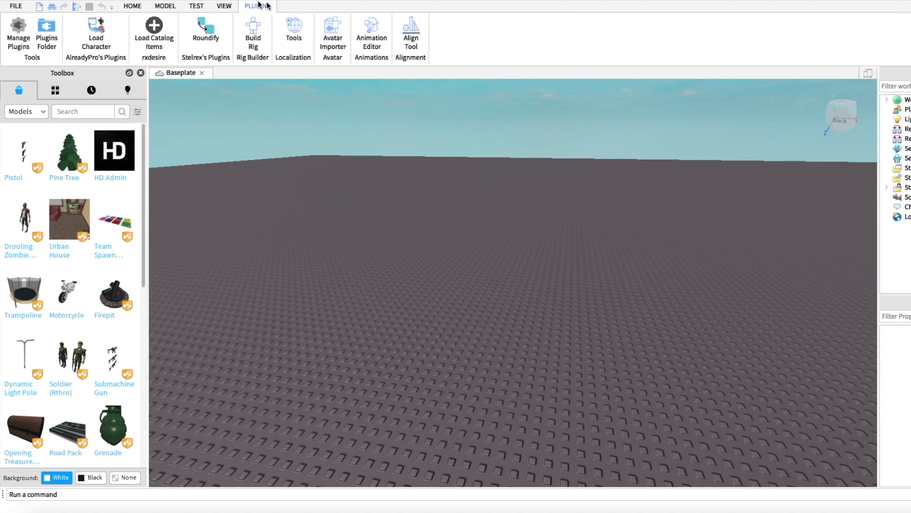
left_click(97, 36)
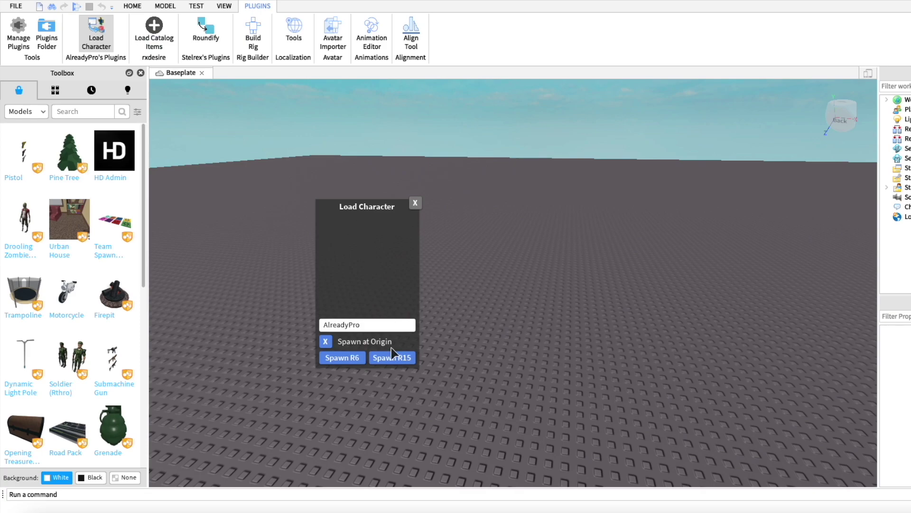
double_click(368, 325)
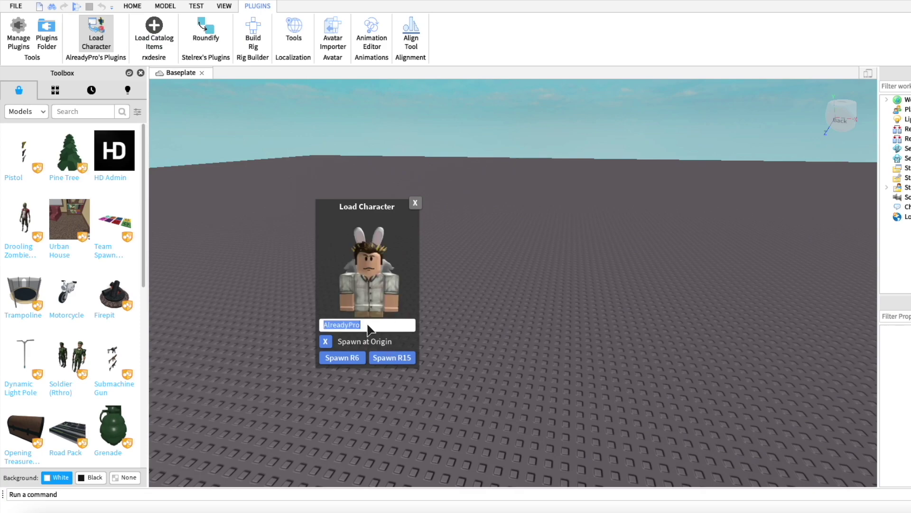
type("xhazy_dayz")
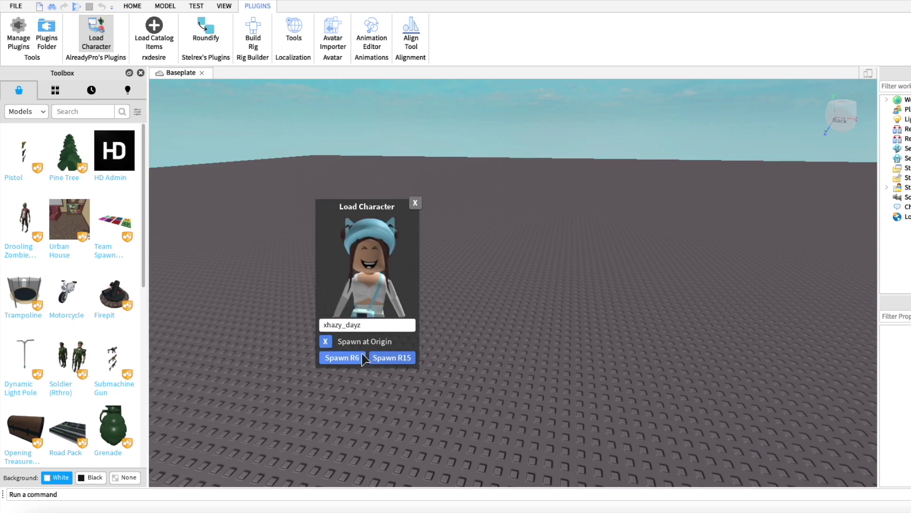
left_click(416, 204)
key("f")
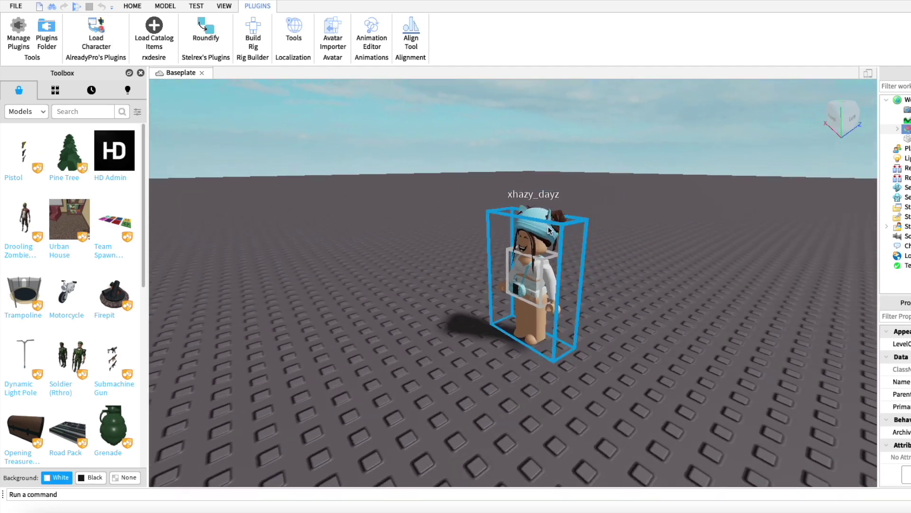
right_click_drag(548, 226, 548, 226)
Export the avatar model as an OBJ file to Downloads.
scroll(547, 225, "down", 1)
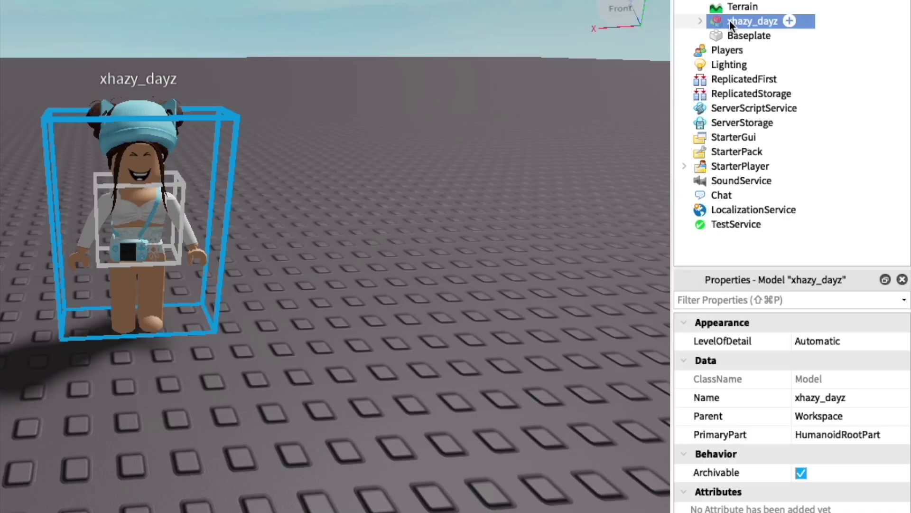
right_click(730, 20)
left_click(831, 472)
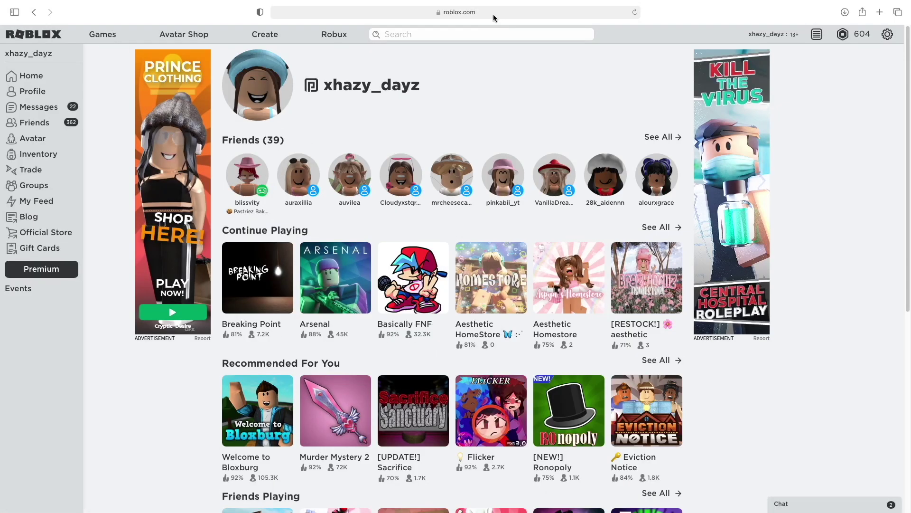
left_click(494, 14)
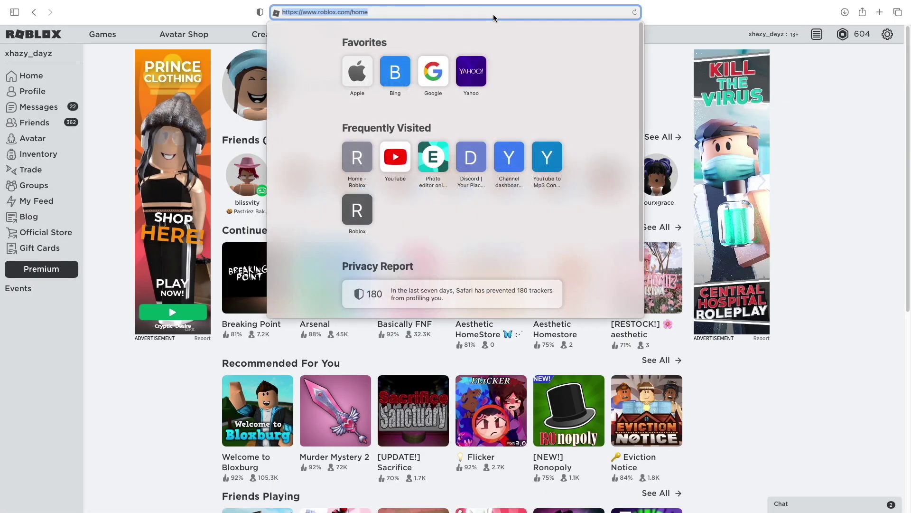
Go to mixamo.com and upload the avatar's exported OBJ file from Downloads as a character.
type("mixamo.com")
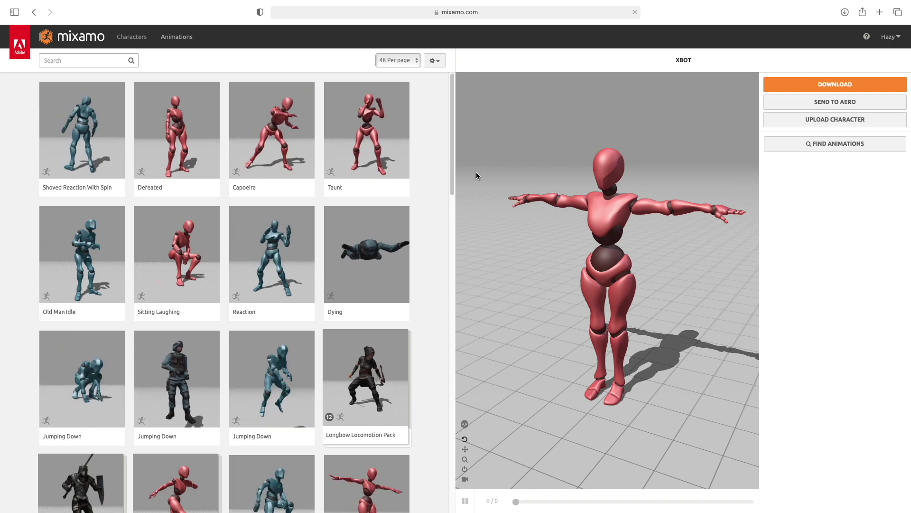
left_click(836, 123)
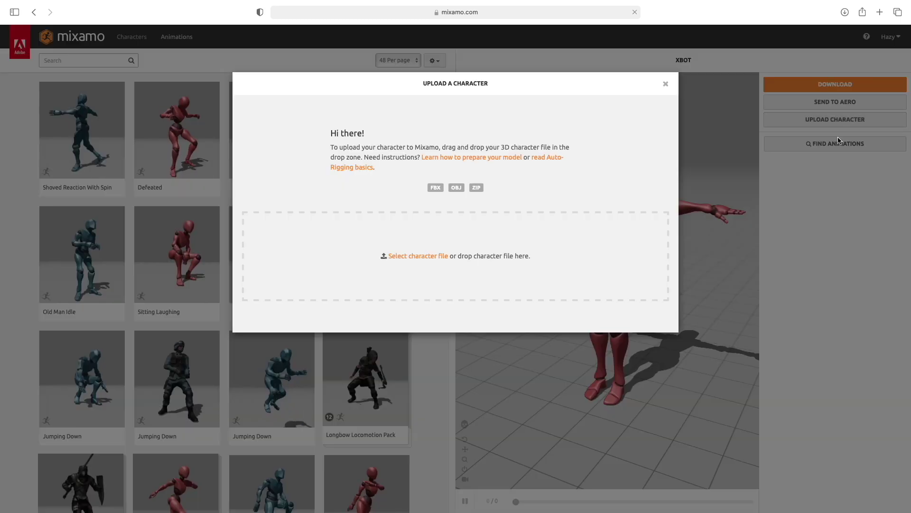
left_click(427, 261)
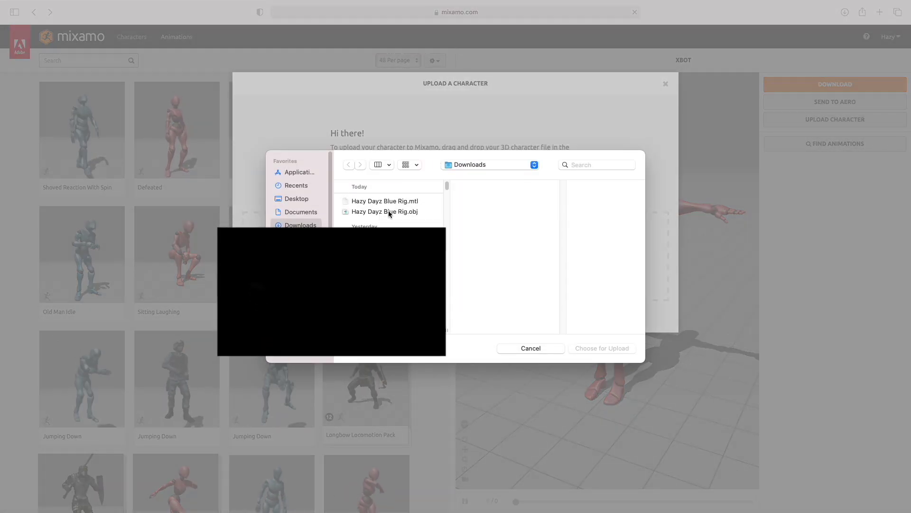
left_click(388, 212)
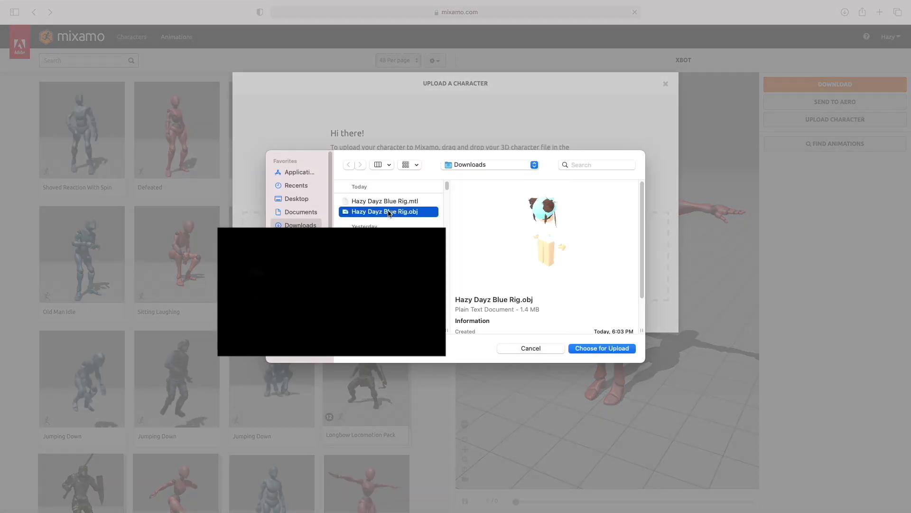
left_click(617, 350)
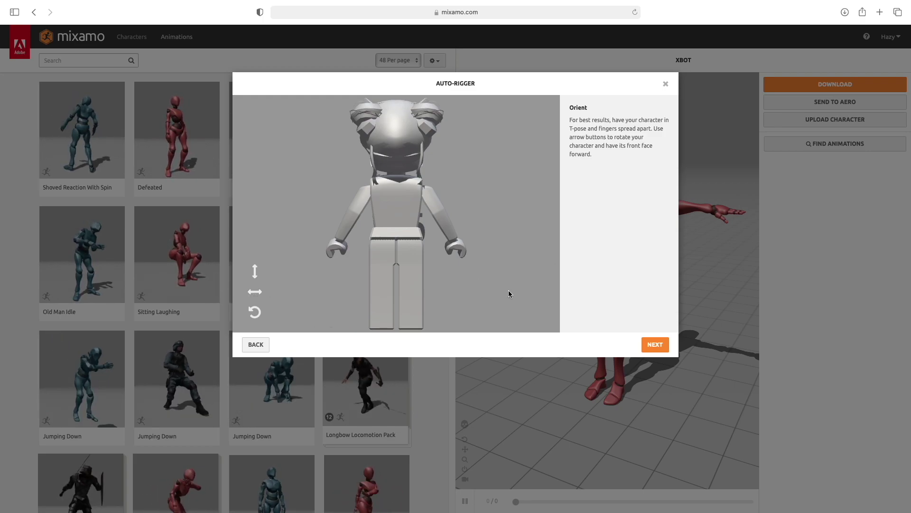
Rotate the uploaded model to face front and continue to marker placement.
left_click(252, 293)
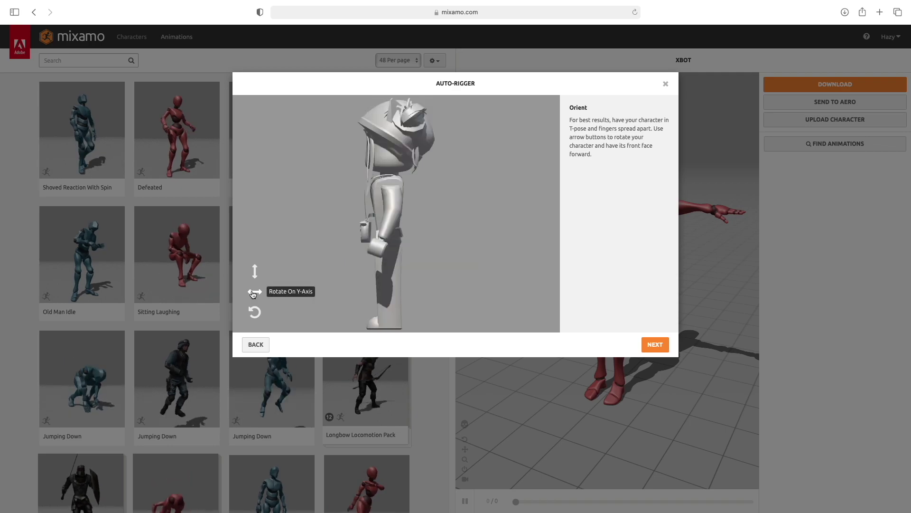
left_click(252, 293)
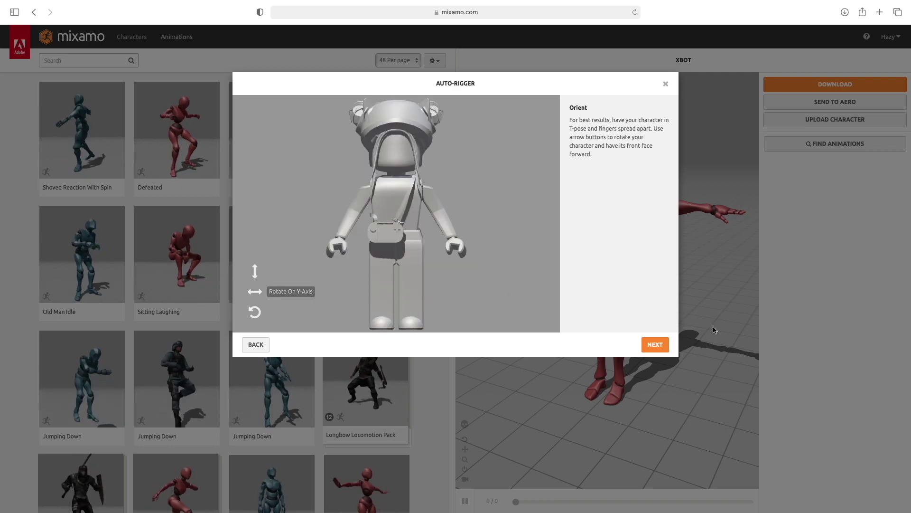
left_click(654, 346)
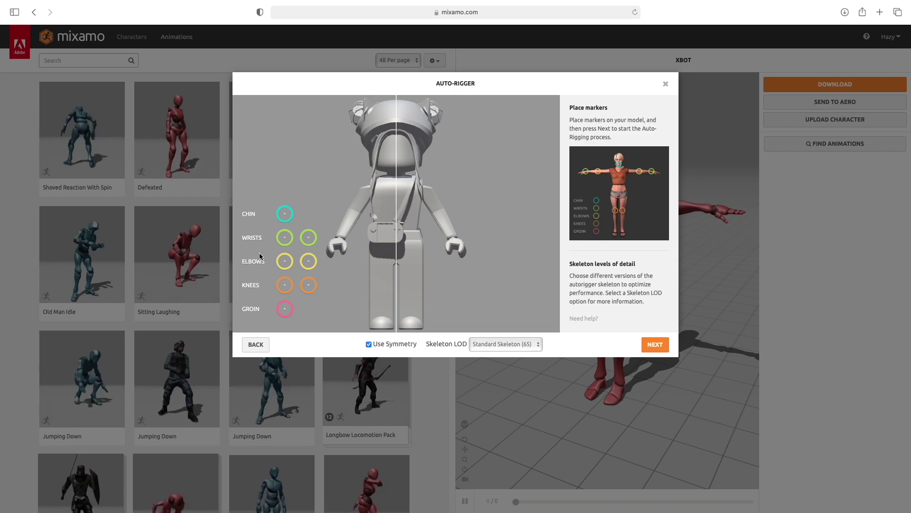
Place the chin, elbow and wrist markers, then auto-rig and accept the character.
mouse_move(290, 218)
left_mouse_down()
mouse_move(405, 170)
mouse_move(397, 167)
left_mouse_up()
left_click_drag(290, 265, 355, 211)
left_click_drag(284, 237, 341, 237)
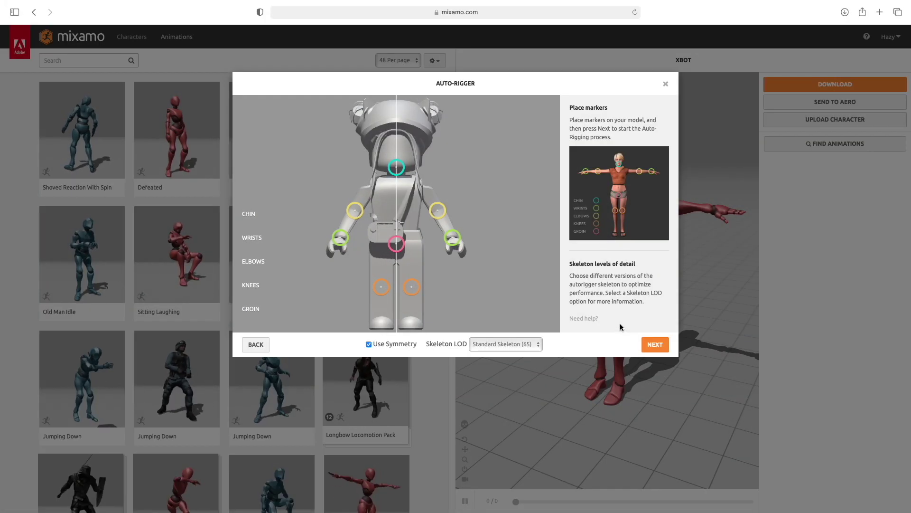
left_click(655, 344)
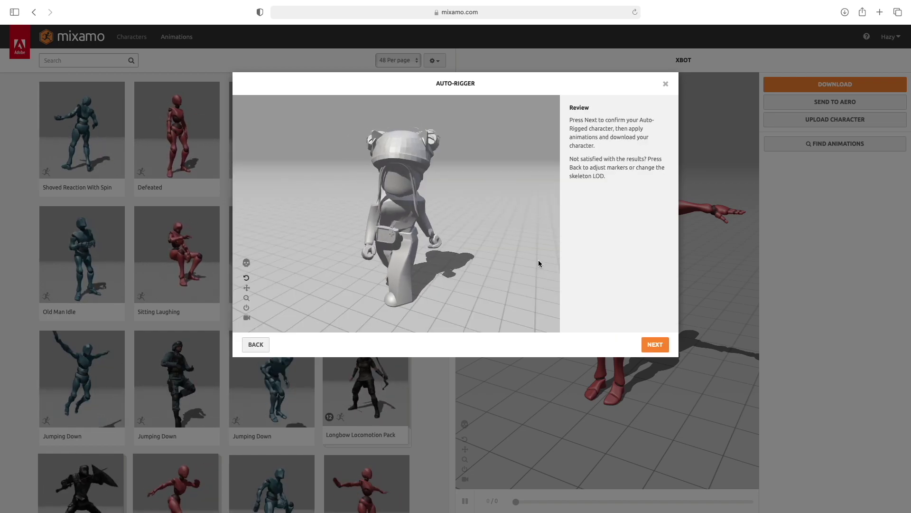
left_click(655, 344)
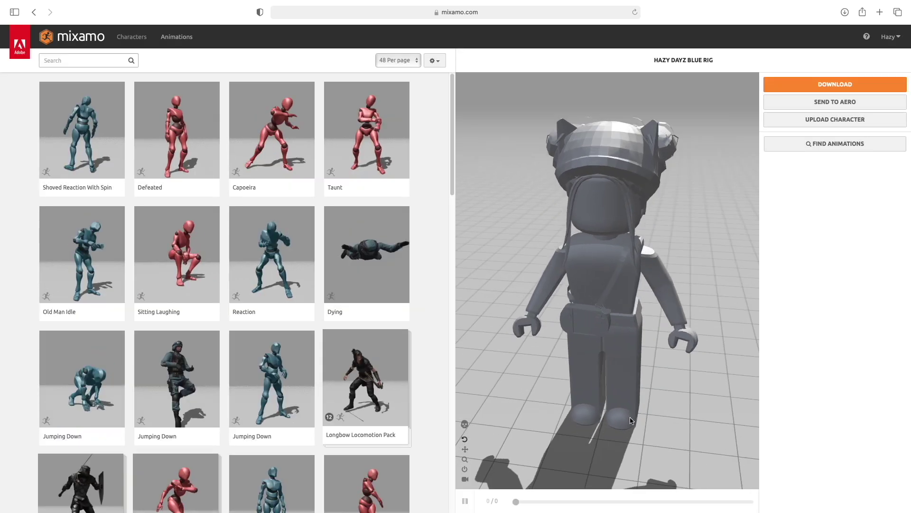
Preview the Reaction, Hip Hop Dancing, Rumba Dancing and Joyful Jump animations on the avatar.
left_click_drag(521, 424, 481, 426)
left_click(272, 266)
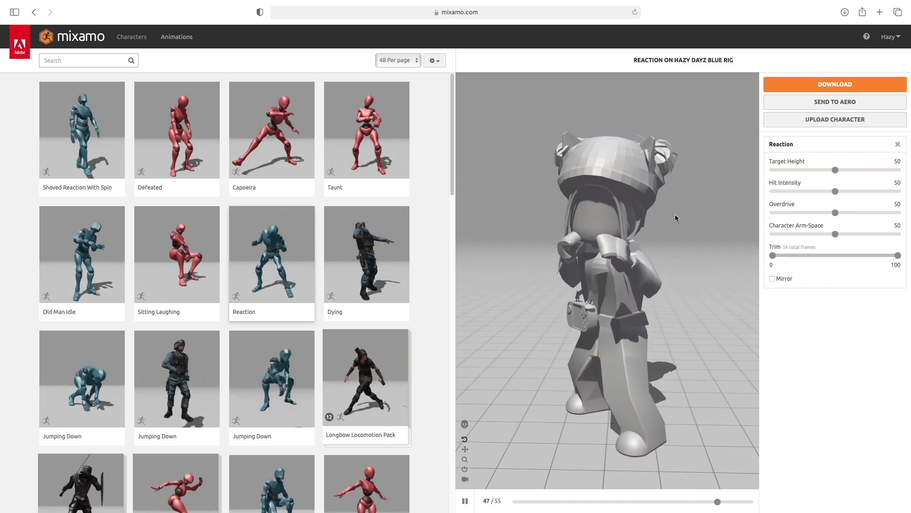
scroll(366, 226, "down", 3)
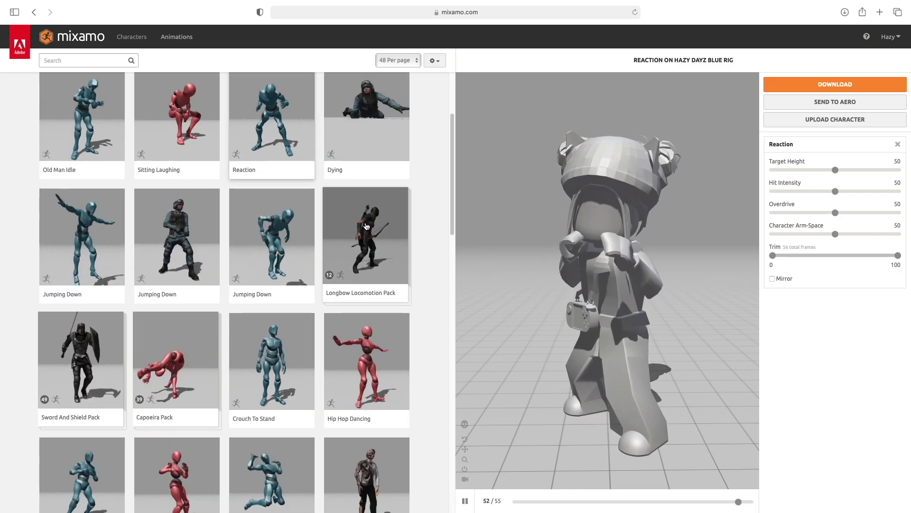
scroll(366, 226, "down", 1)
left_click(375, 366)
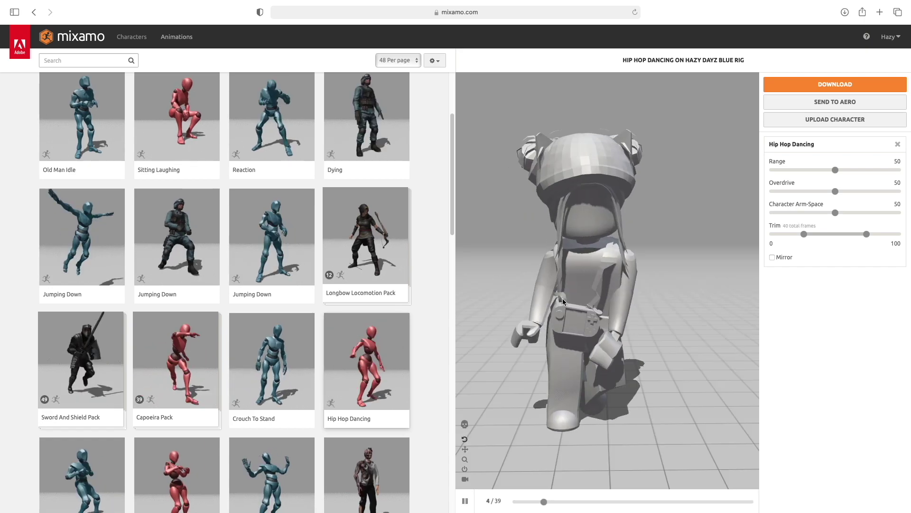
scroll(293, 326, "down", 3)
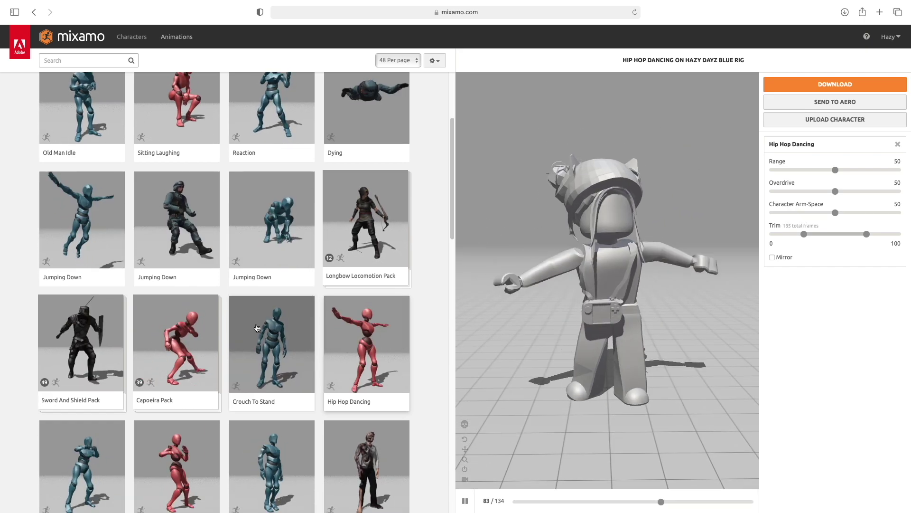
left_click(177, 380)
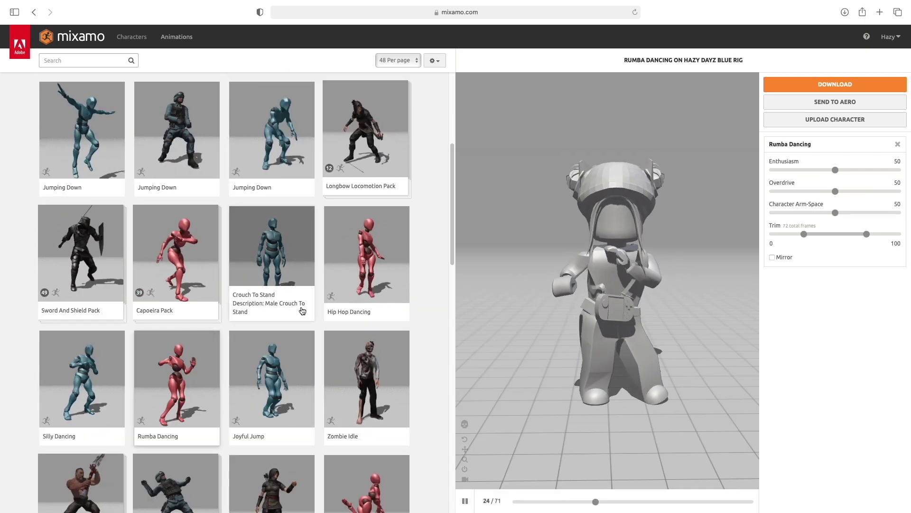
left_click(275, 375)
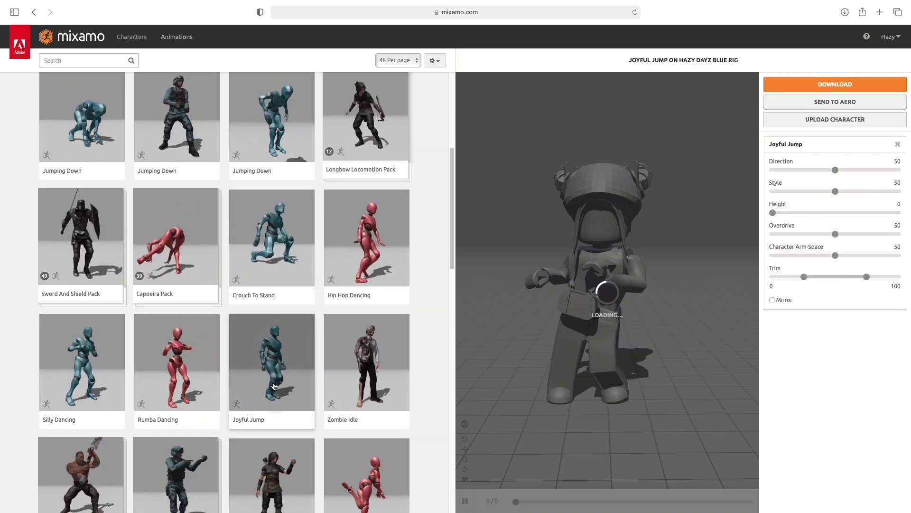
Preview Female Standing Pose, Header Soccerball, Standing Cover Turn, Fax Machine, Bboy Uprock and Shoved Reaction With Spin.
scroll(276, 374, "down", 3)
scroll(277, 374, "down", 5)
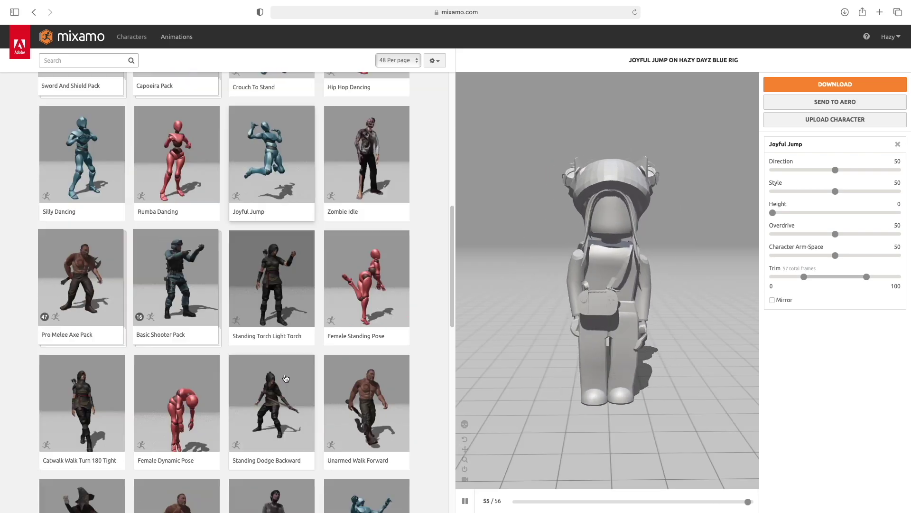
left_click(340, 336)
scroll(340, 337, "down", 5)
left_click(356, 340)
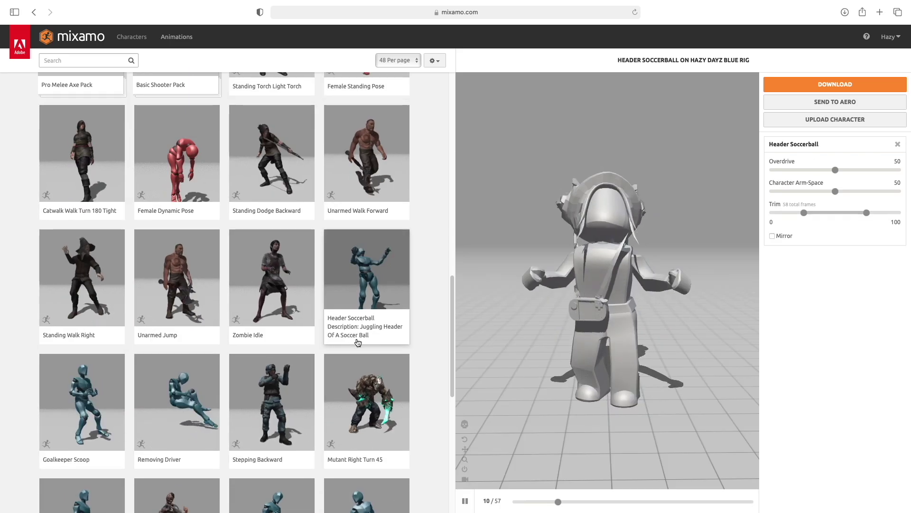
scroll(358, 341, "down", 12)
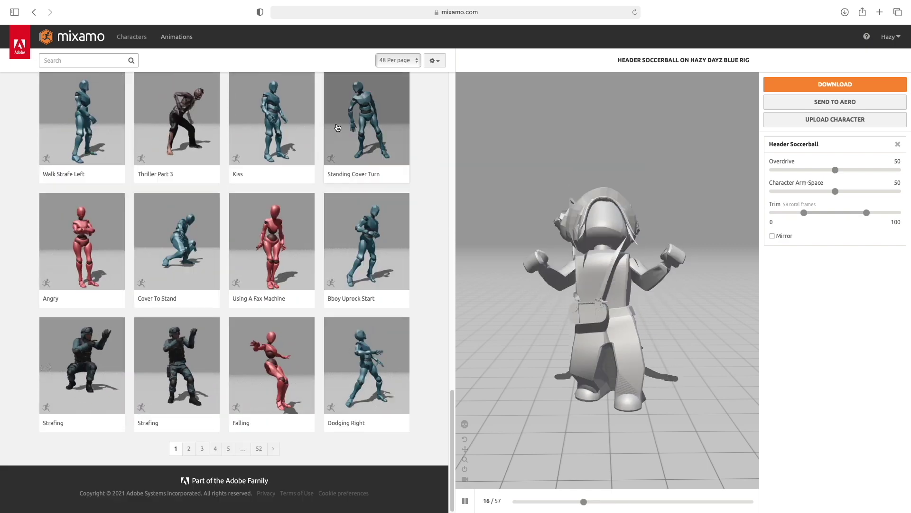
left_click(348, 179)
left_click(284, 237)
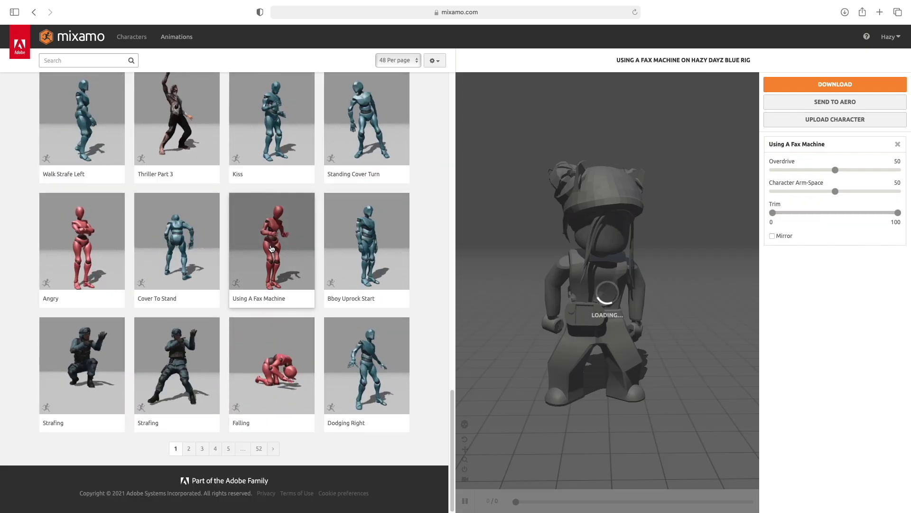
left_click(371, 255)
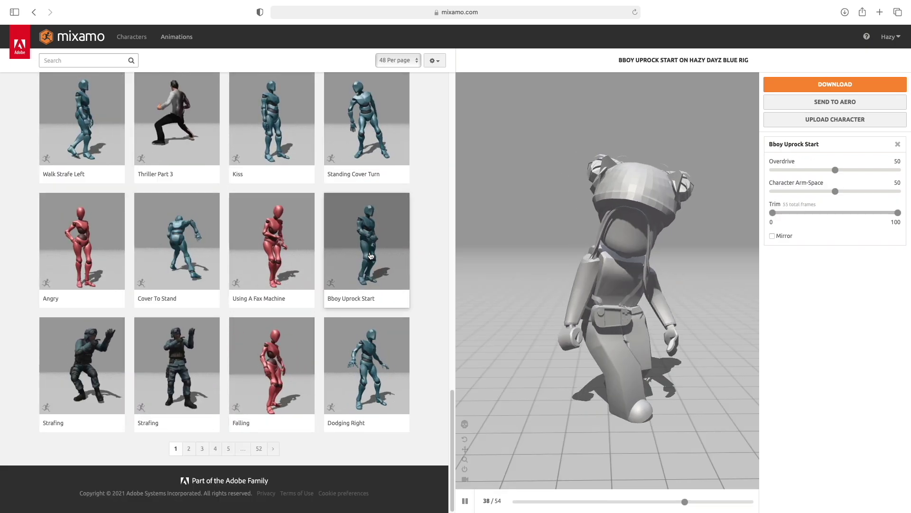
scroll(332, 238, "up", 12)
left_click(111, 95)
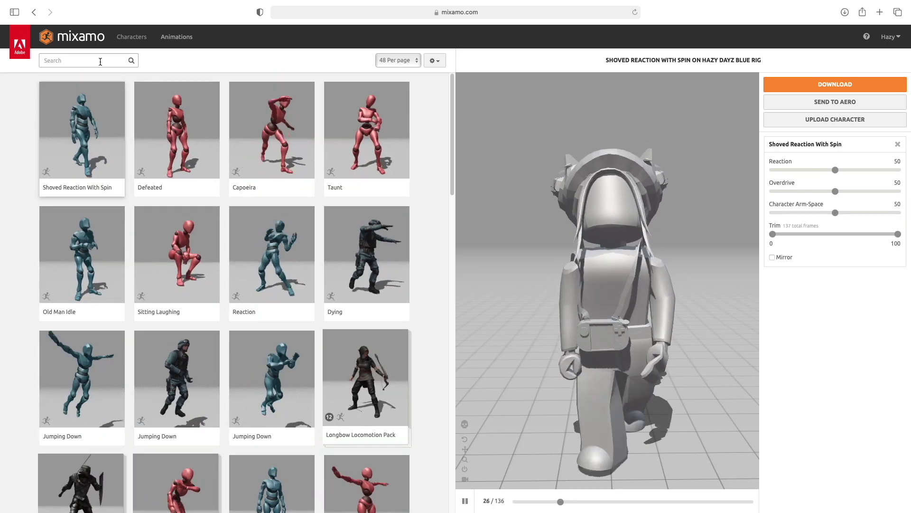
left_click(100, 61)
Search 'catwalk' and preview the Catwalk Walking and Catwalk Walk animations on the avatar.
type("catwalk")
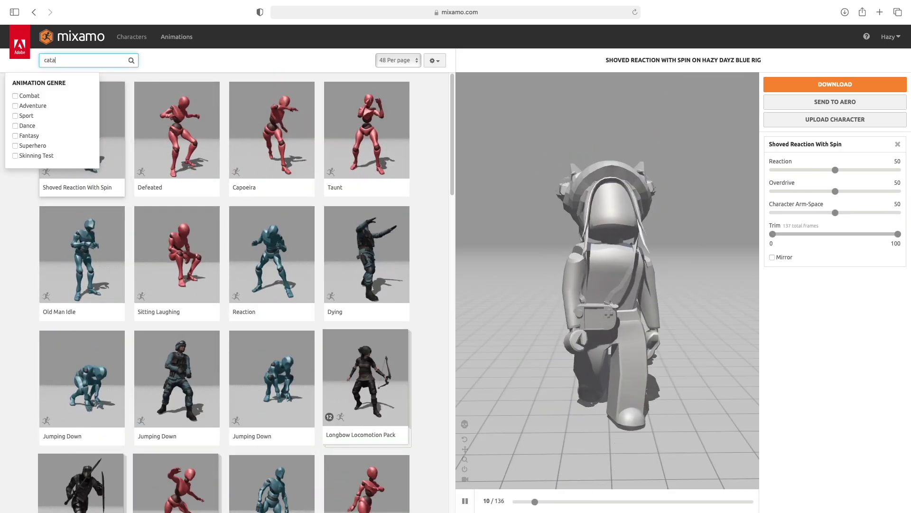
key("Return")
left_click(99, 197)
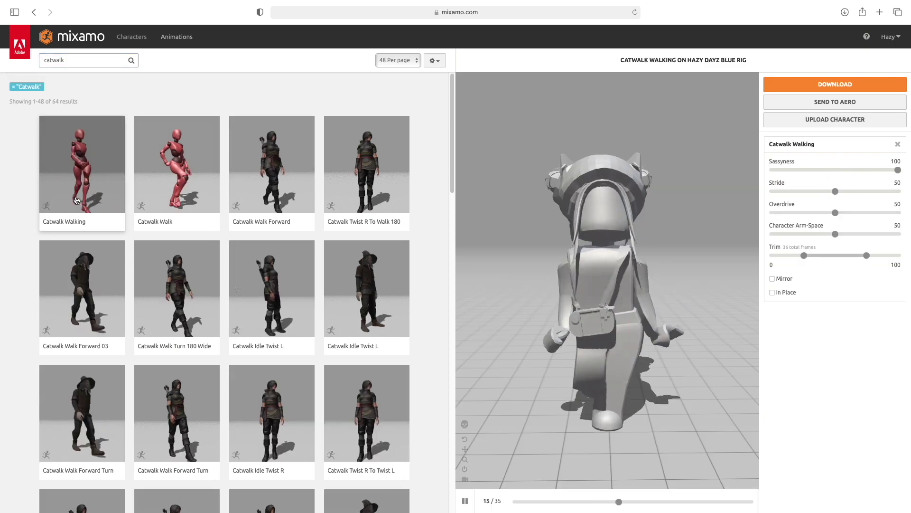
left_click(166, 180)
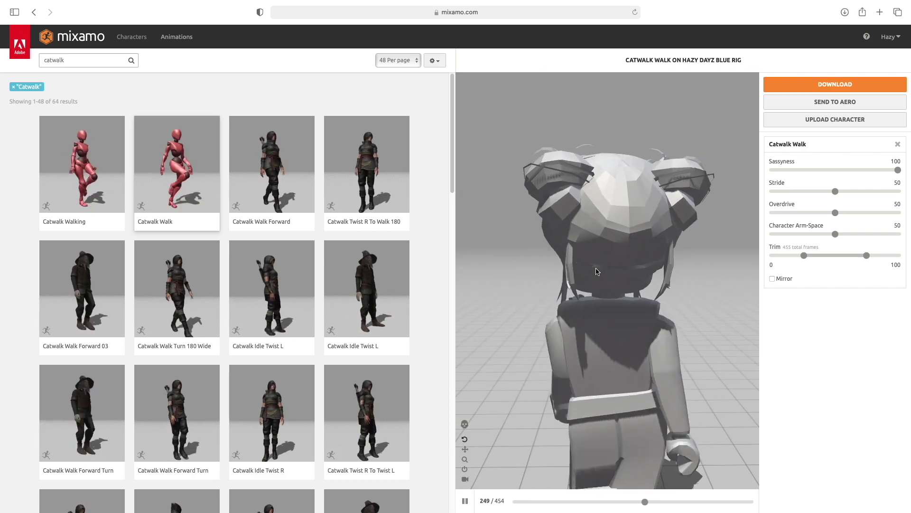
left_click(114, 189)
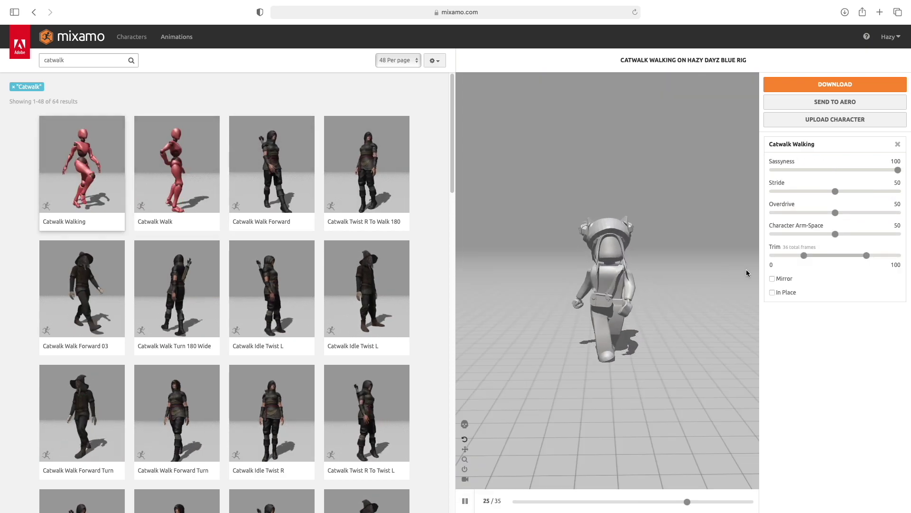
scroll(367, 260, "down", 8)
scroll(357, 264, "up", 8)
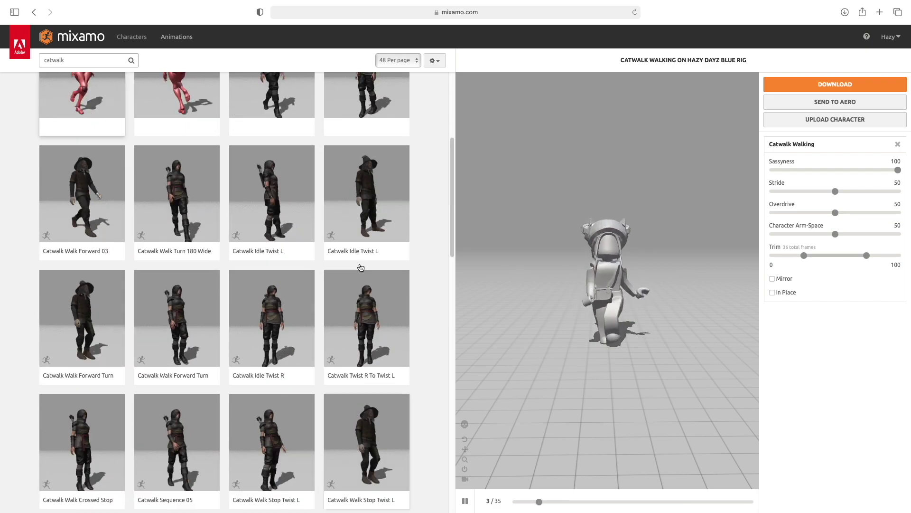
Extend the trim range to -50 and 150, then download Catwalk Walk as FBX with skin at 30 fps.
left_click(835, 191)
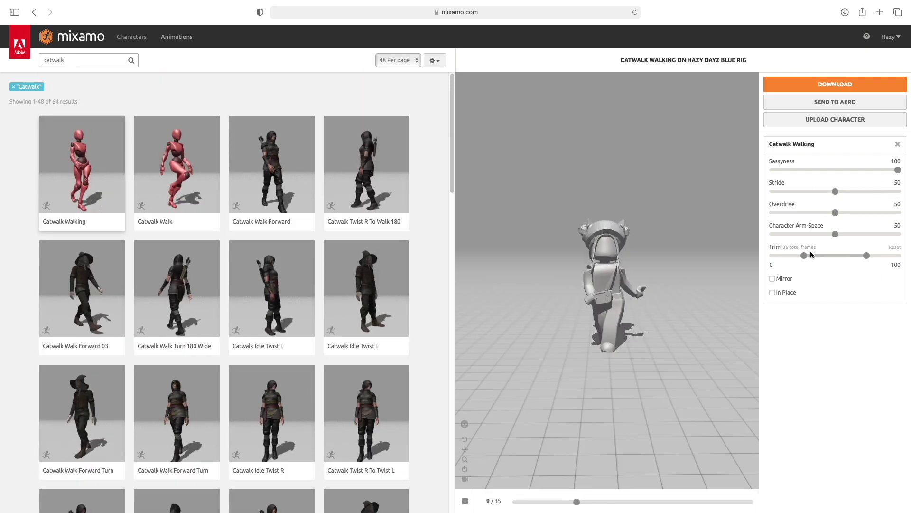
left_click_drag(804, 255, 773, 256)
left_click_drag(864, 255, 898, 256)
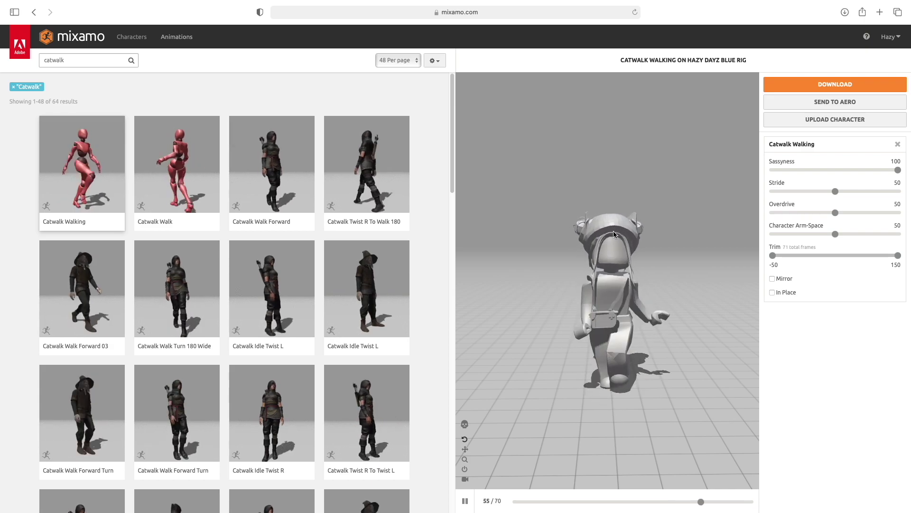
left_click(176, 164)
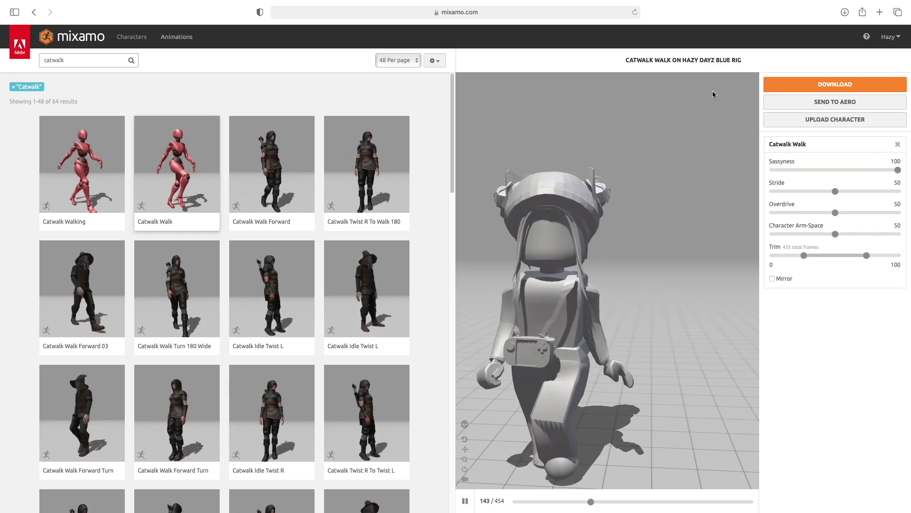
left_click(798, 91)
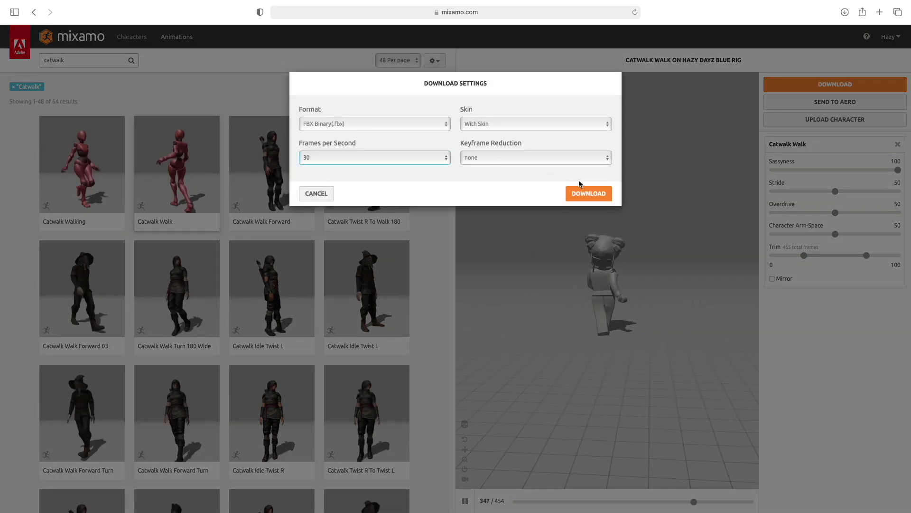
left_click(587, 193)
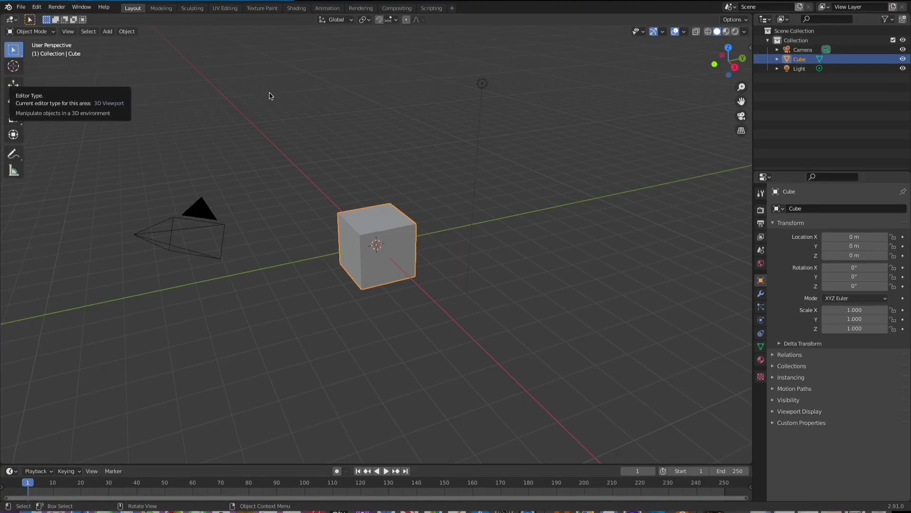
Delete the default Cube, then the Camera and the Light, leaving only the empty Collection.
key("x")
left_click(389, 225)
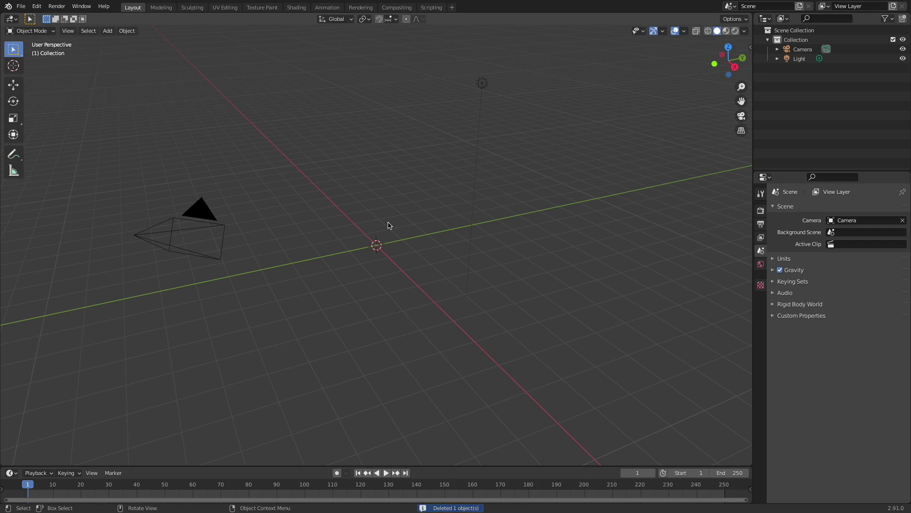
key("shift+grave")
key("Escape")
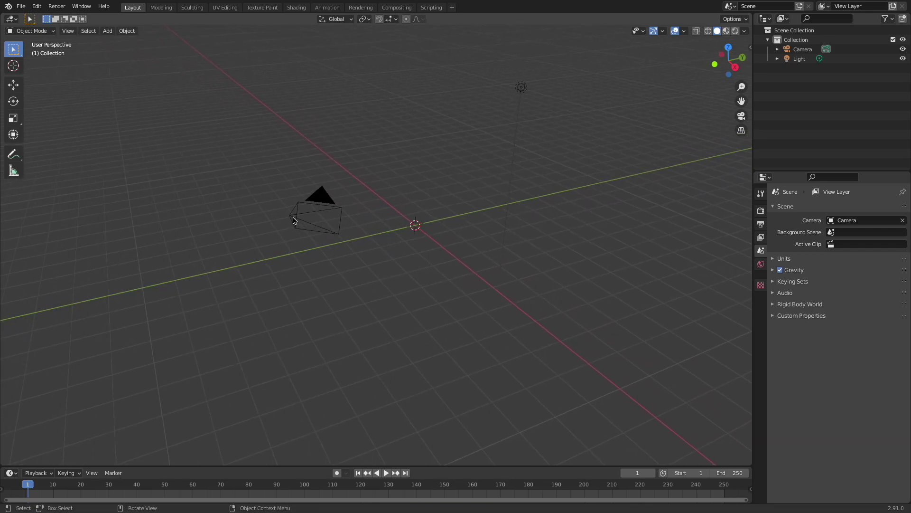
left_click(293, 221)
key("Delete")
left_click(521, 88)
key("Delete")
key("shift+grave")
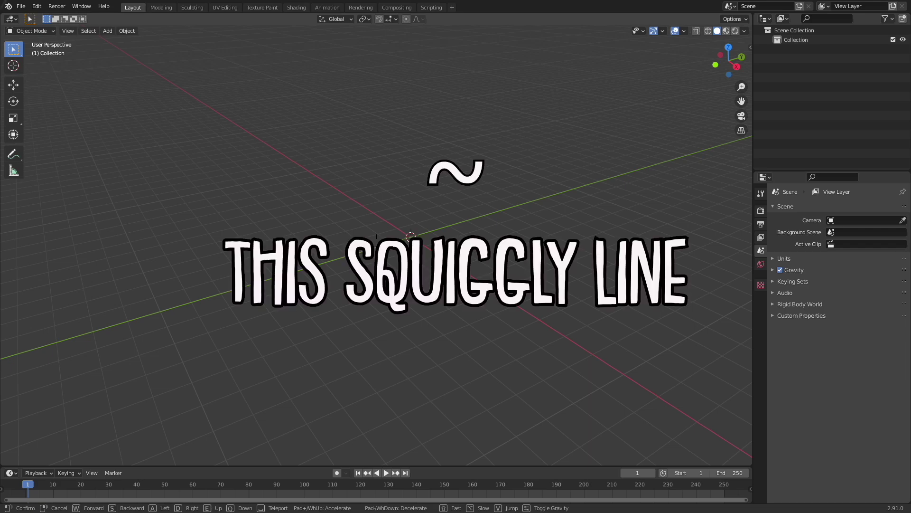
left_click(376, 247)
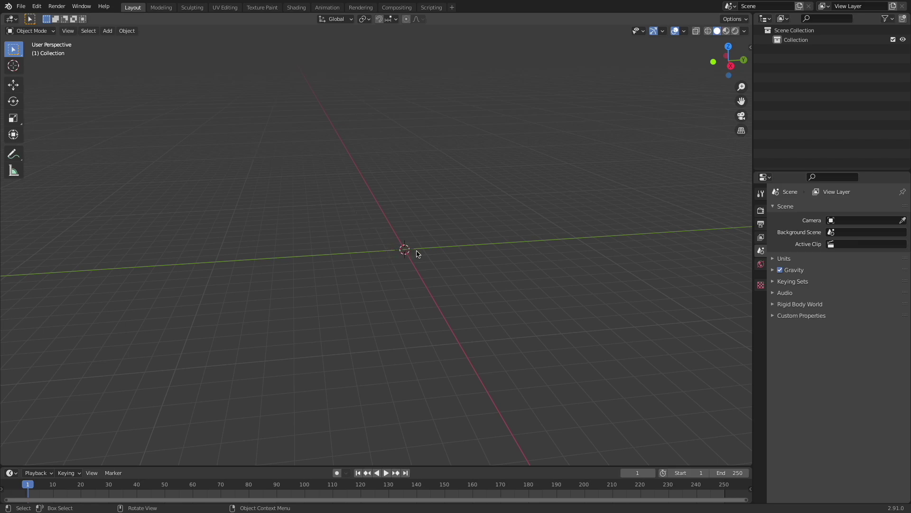
Import Catwalk Walk.fbx from Downloads through File > Import > FBX.
left_click(27, 10)
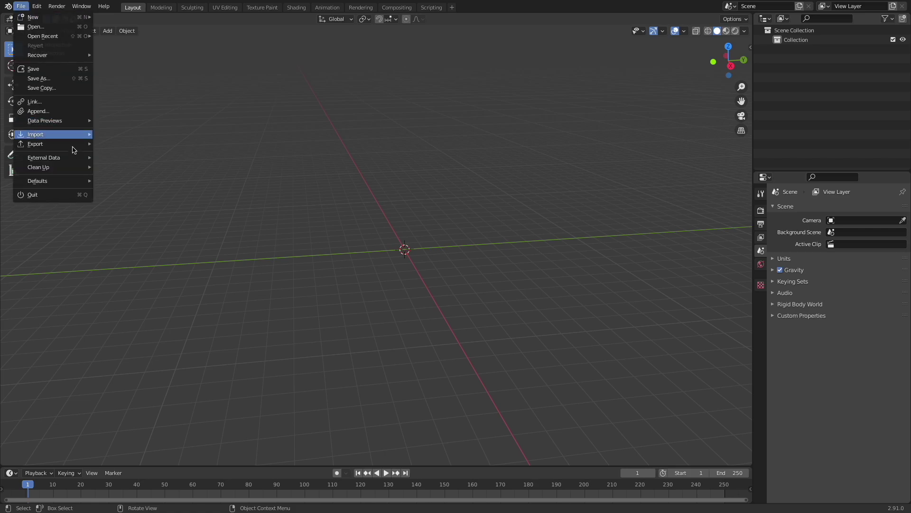
mouse_move(57, 134)
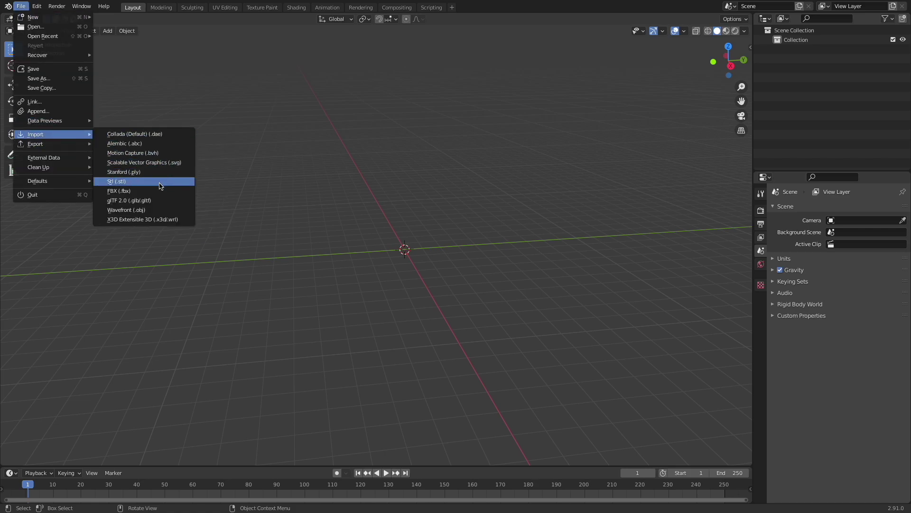
left_click(161, 190)
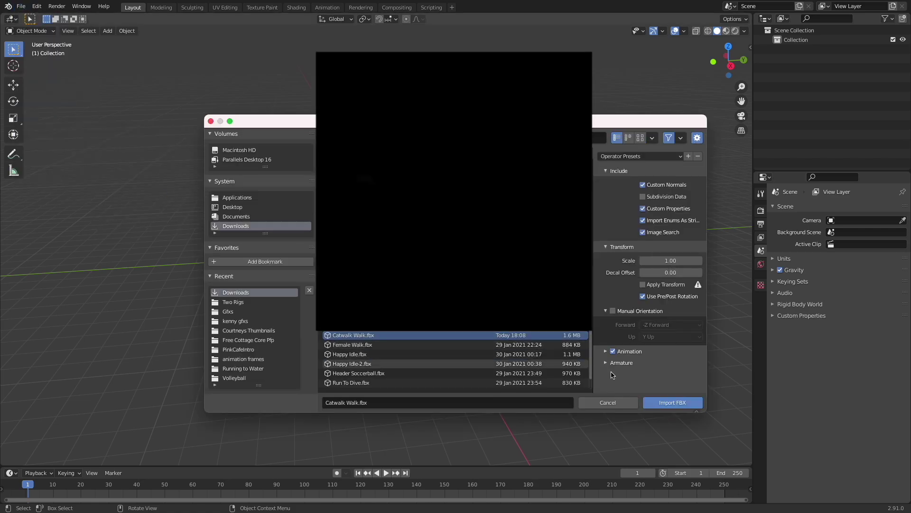
left_click(660, 402)
key("shift+grave")
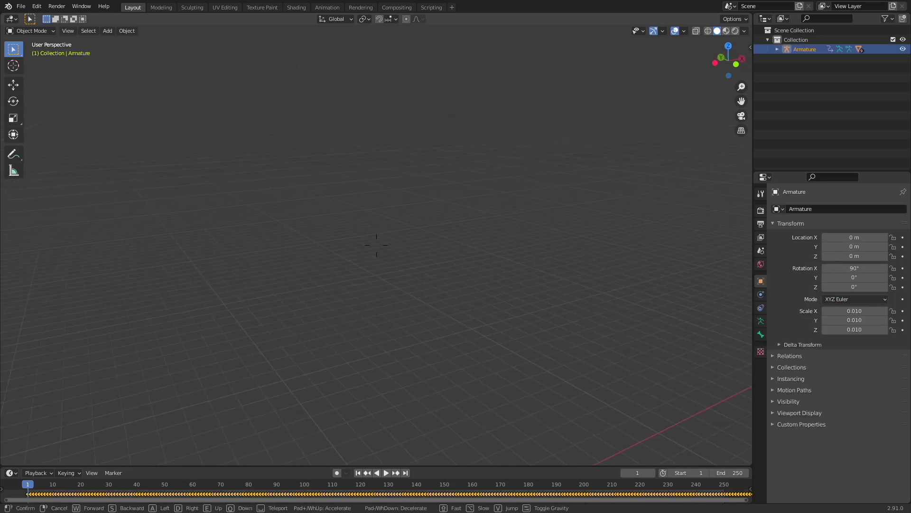
left_click(377, 245)
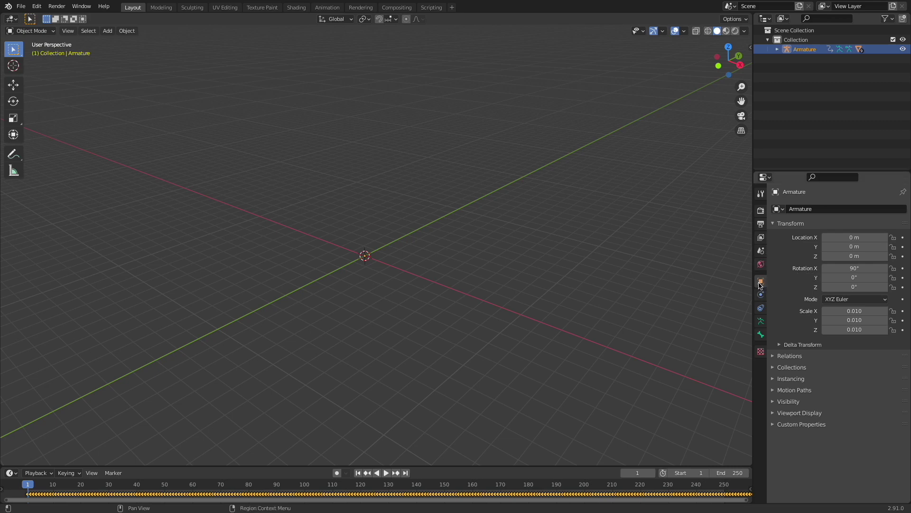
Set the armature's X, Y and Z scale to 1.
left_click(836, 312)
type("1")
key("Return")
left_click(845, 322)
type("1")
key("Return")
left_click(846, 329)
type("1")
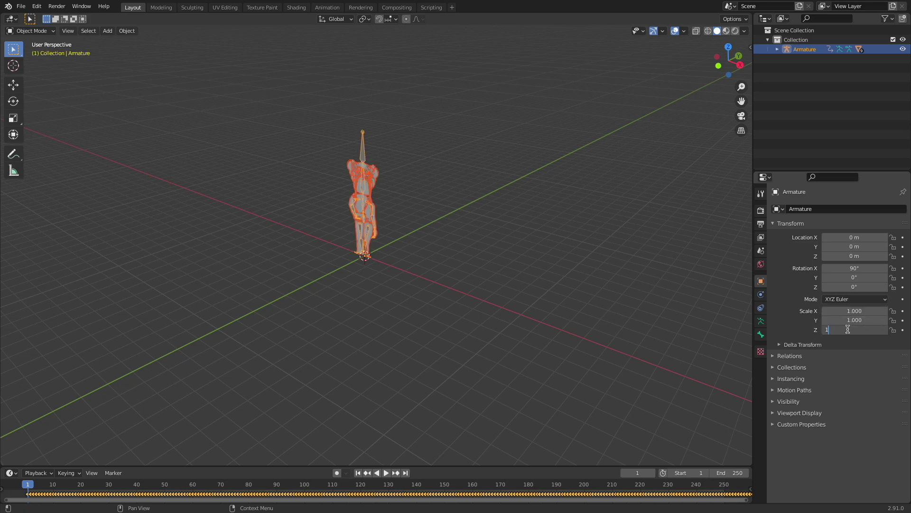
key("Return")
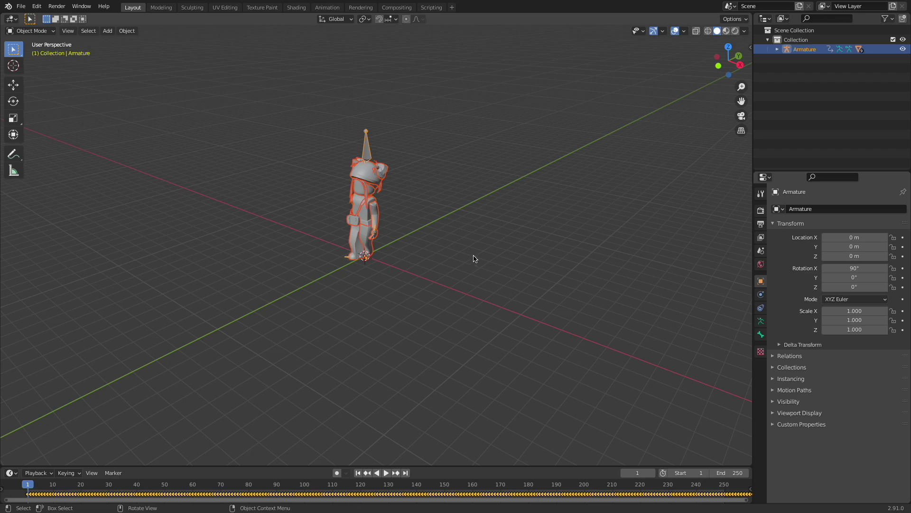
Move the view closer, play the walk animation, stop it and return to frame 0.
key("shift+grave")
key("w")
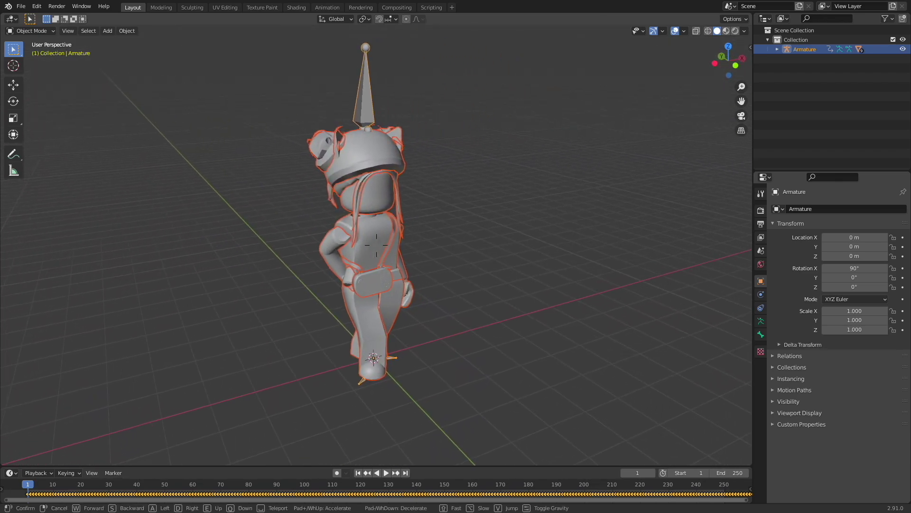
left_click(378, 247)
key("alt+a")
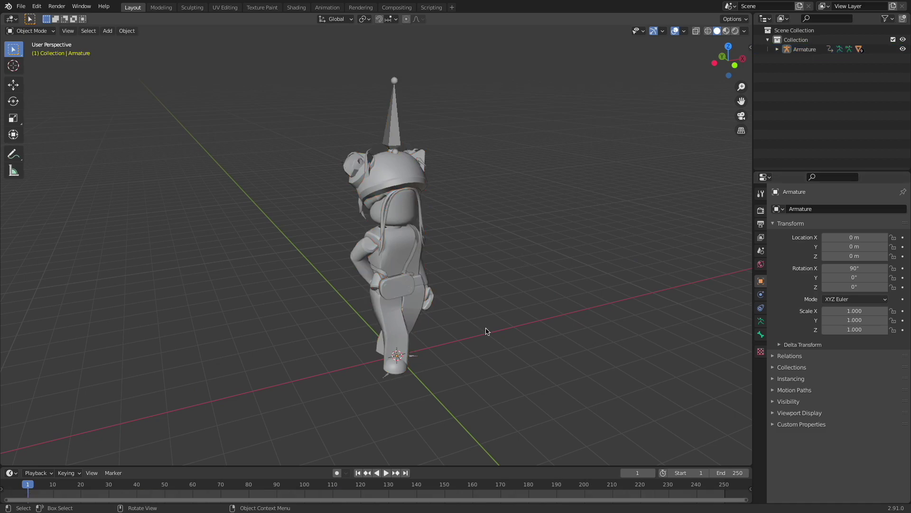
left_click(387, 473)
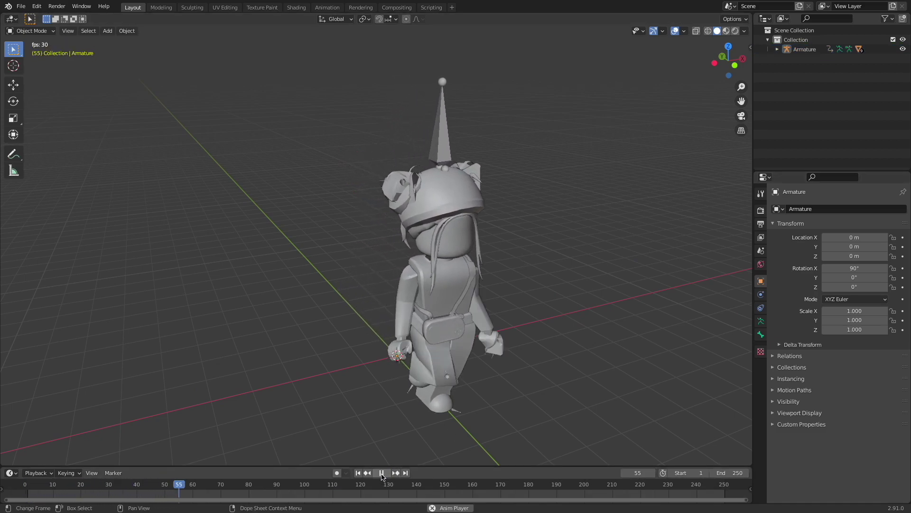
left_click(382, 473)
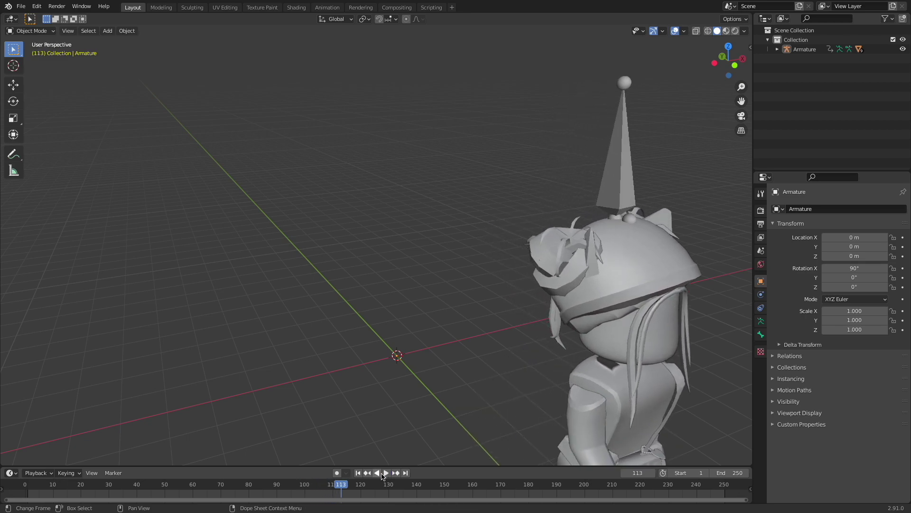
left_click_drag(331, 487, 25, 487)
middle_click_drag(361, 265, 389, 201)
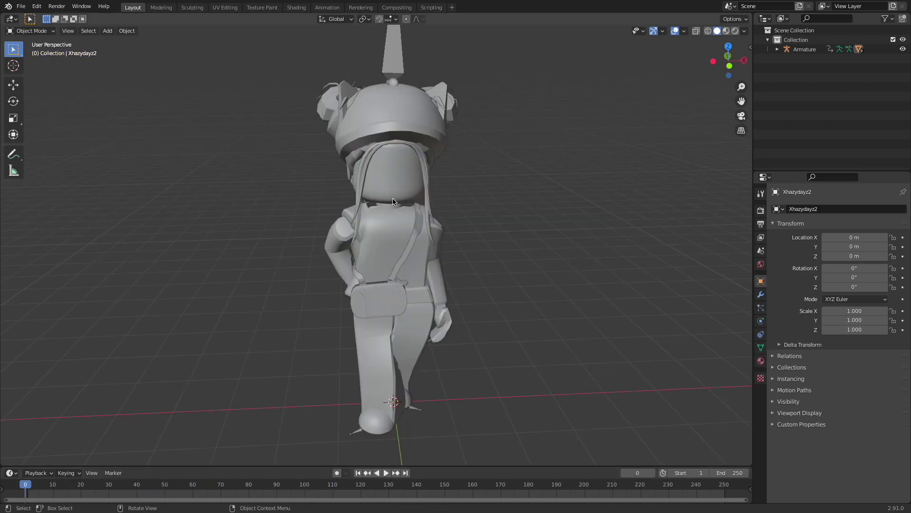
In Shading, give the head material an Image Texture feeding Base Color and load its PNG.
left_click(391, 184)
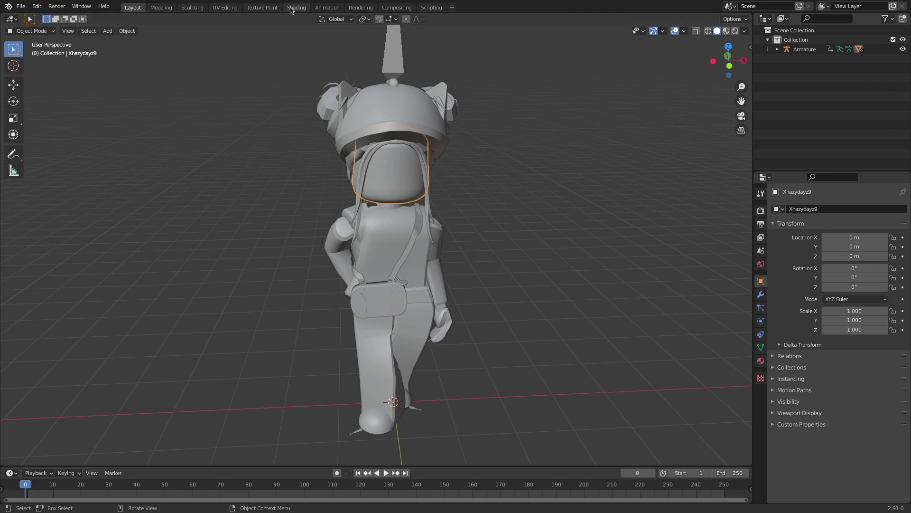
key("ctrl+Page_Down")
key("ctrl+Page_Down")
key("ctrl+Page_Down")
key("ctrl+Page_Down")
key("ctrl+Page_Down")
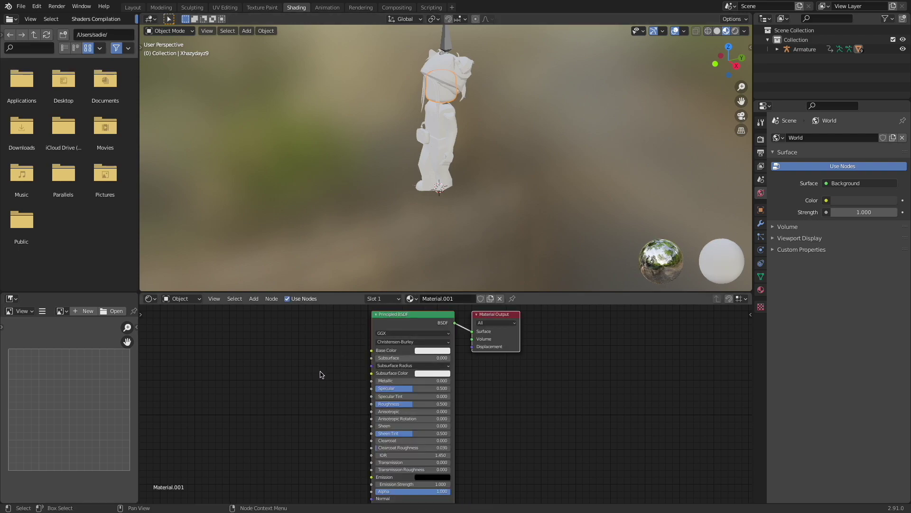
key("shift+a")
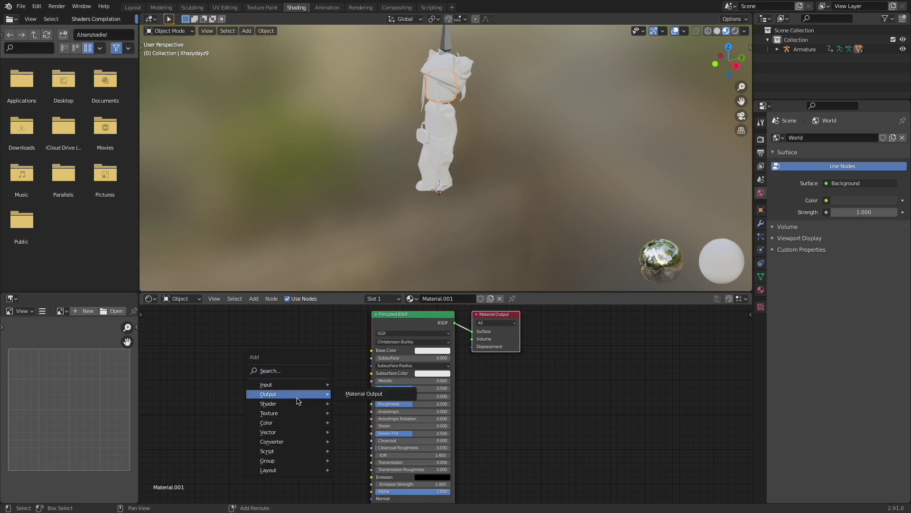
mouse_move(285, 416)
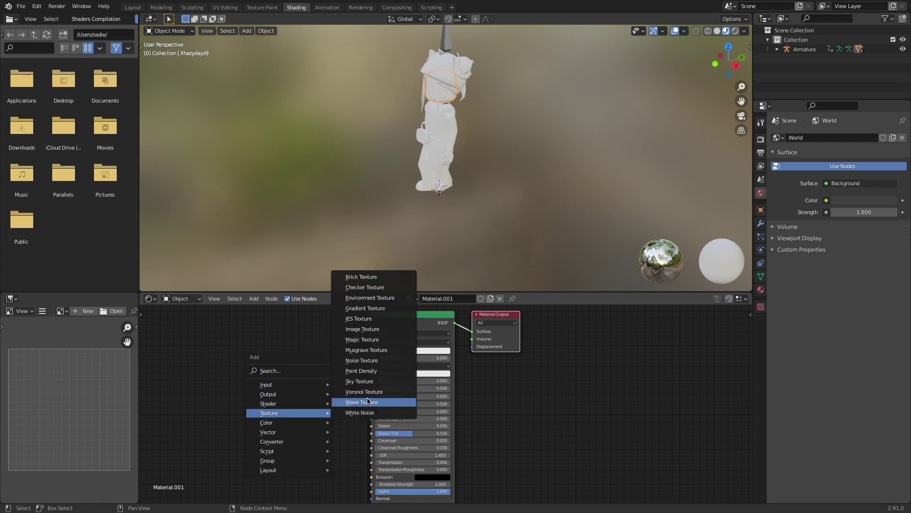
left_click(362, 329)
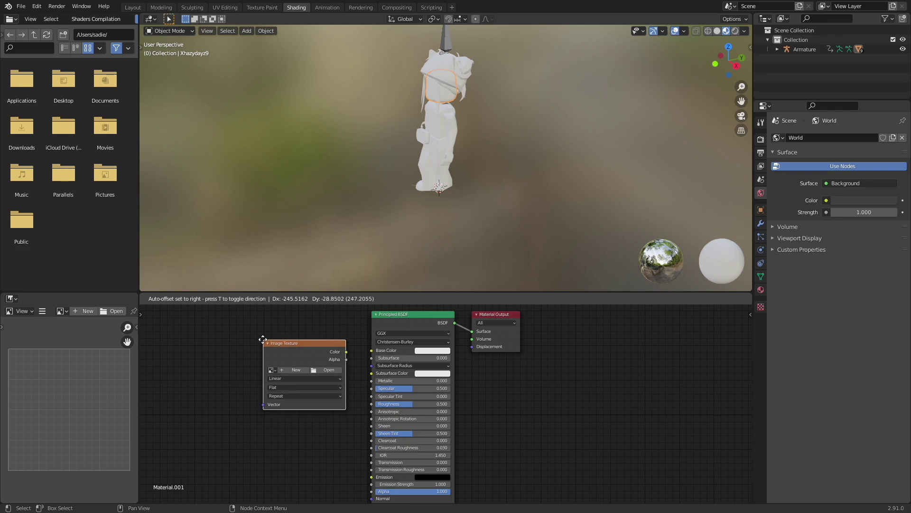
left_click(264, 337)
left_click_drag(346, 351, 371, 350)
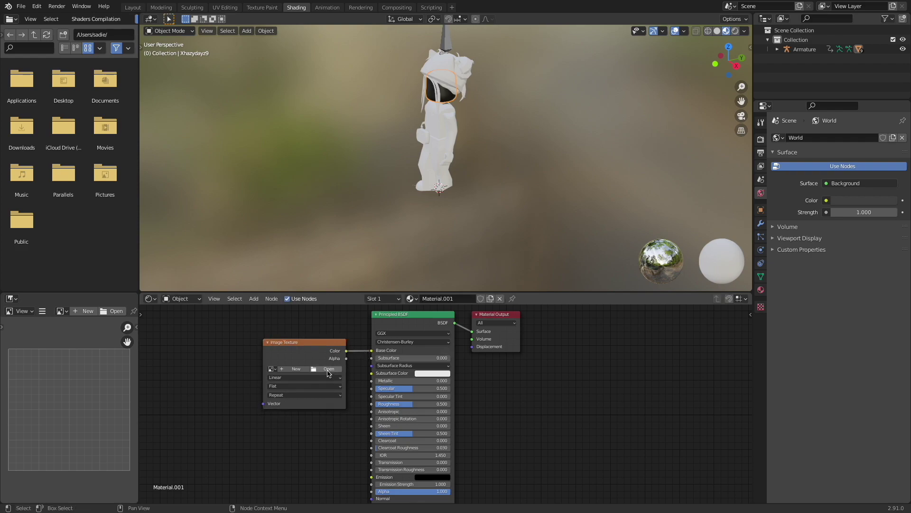
left_click(328, 369)
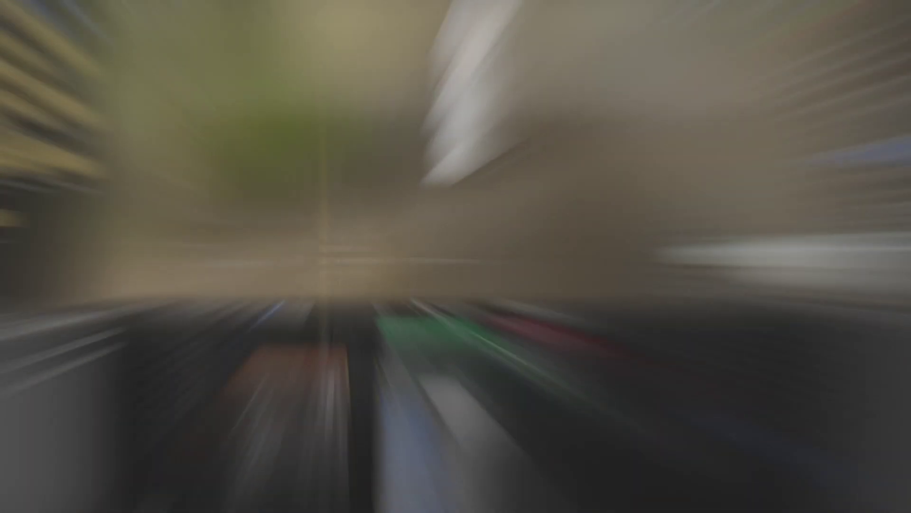
Select the hat mesh and add an Image Texture node to its material.
key("shift+grave")
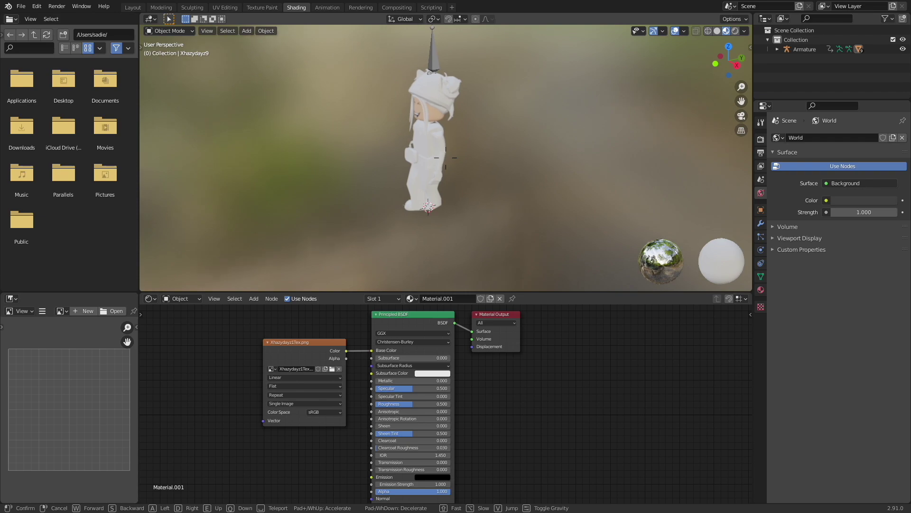
key("w")
key("Escape")
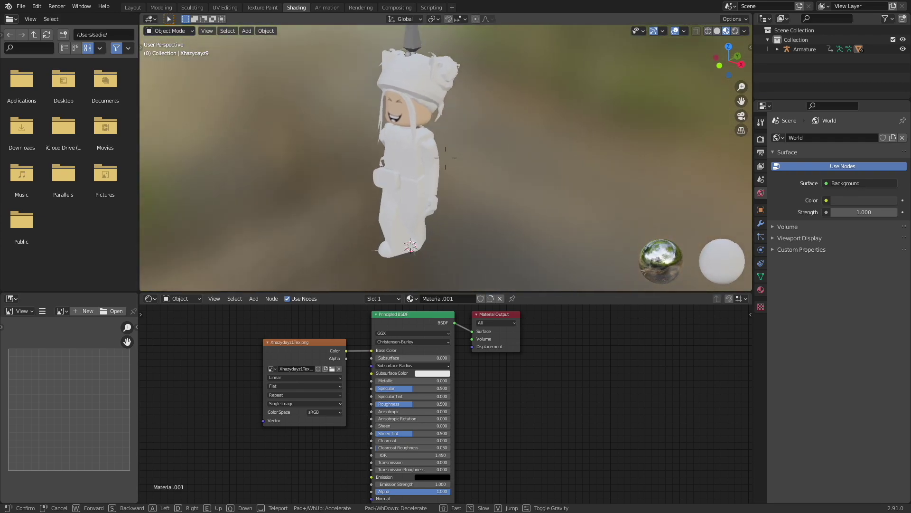
left_click(513, 102)
left_click(431, 79)
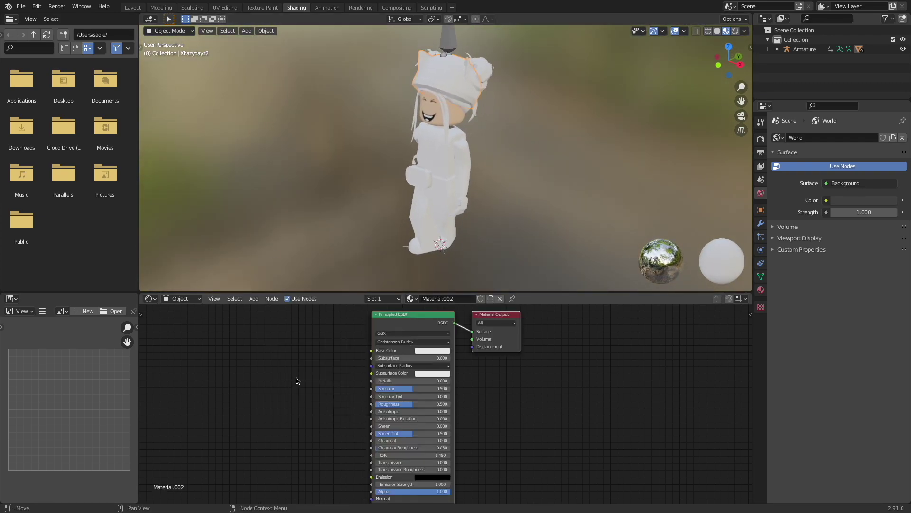
key("shift+a")
mouse_move(295, 376)
left_click(336, 288)
left_click(273, 346)
Undo and retry the hat's Image Texture node, then return to the Layout workspace.
key("ctrl+z")
key("shift+a")
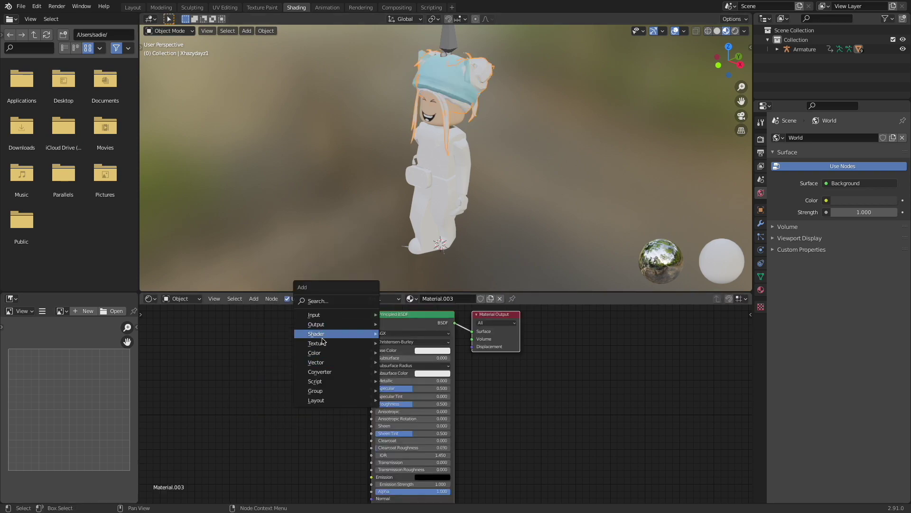
mouse_move(328, 346)
left_click(413, 397)
left_click(280, 333)
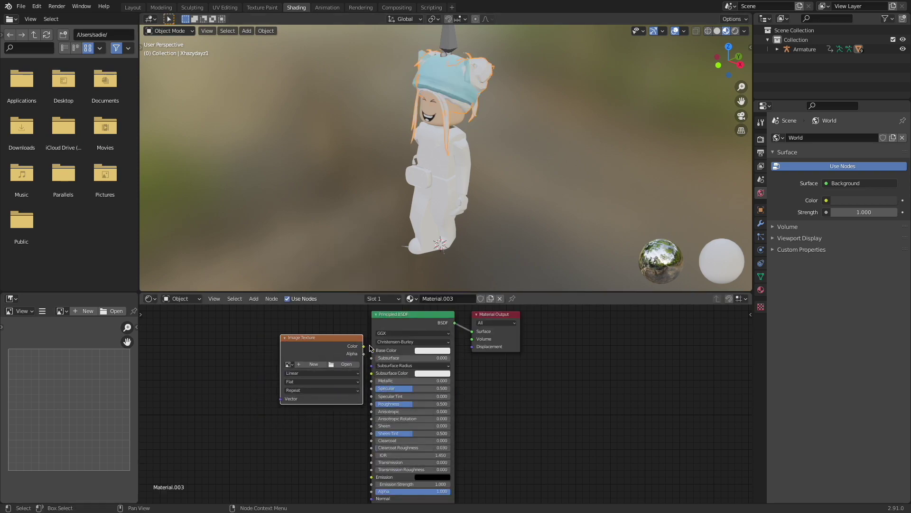
key("ctrl+z")
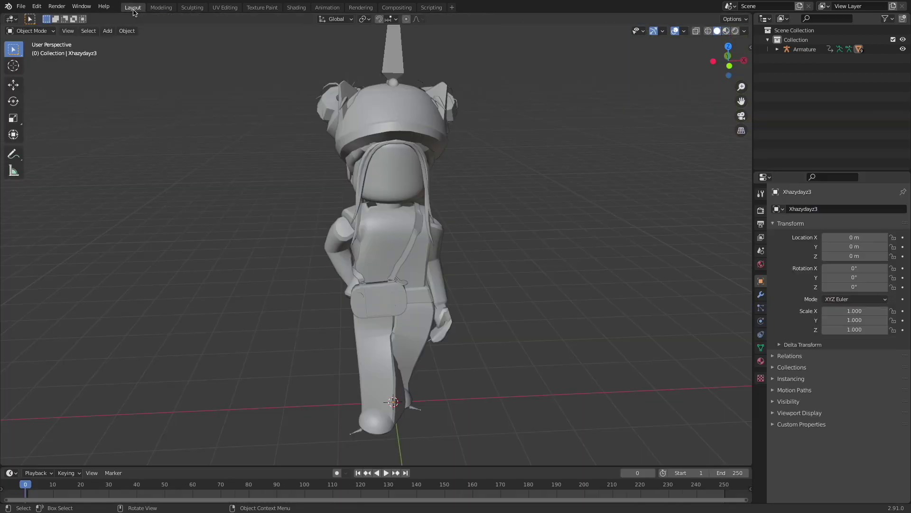
left_click(132, 8)
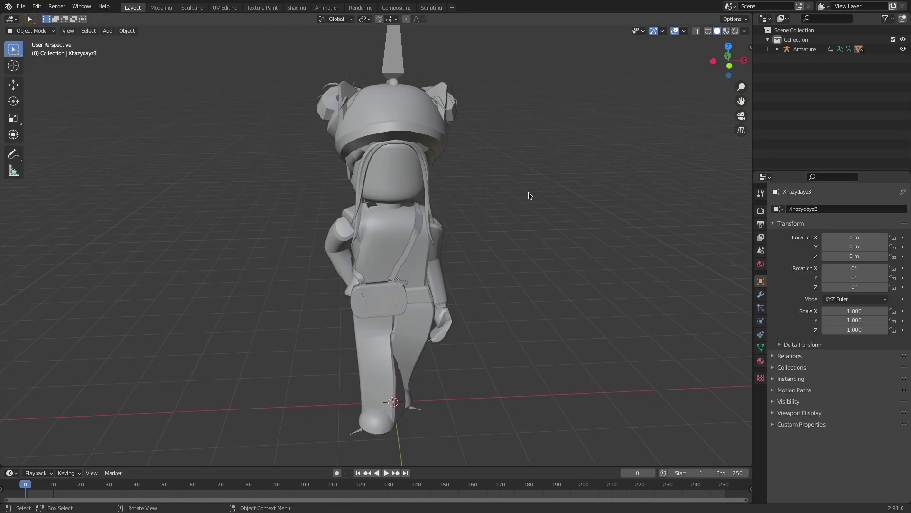
Zoom out, switch the viewport to Rendered shading, and orbit around the textured avatar.
scroll(516, 232, "down", 2)
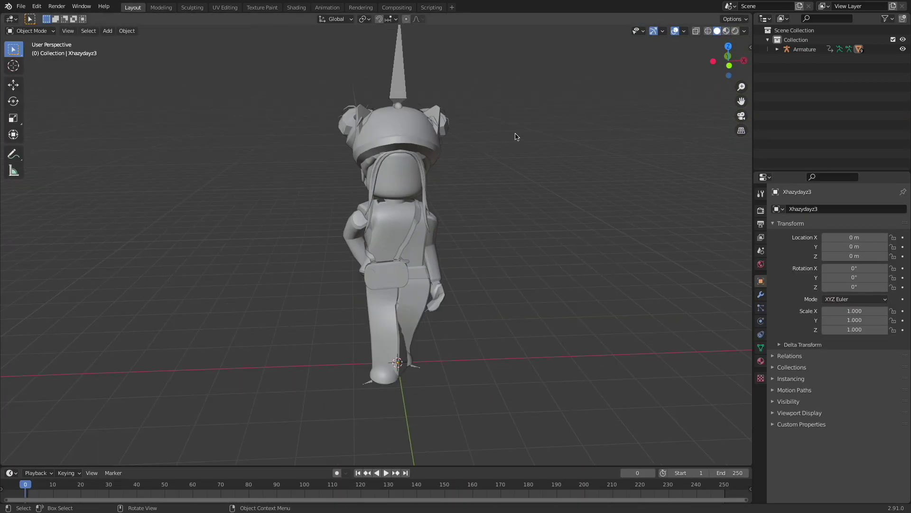
left_click(735, 31)
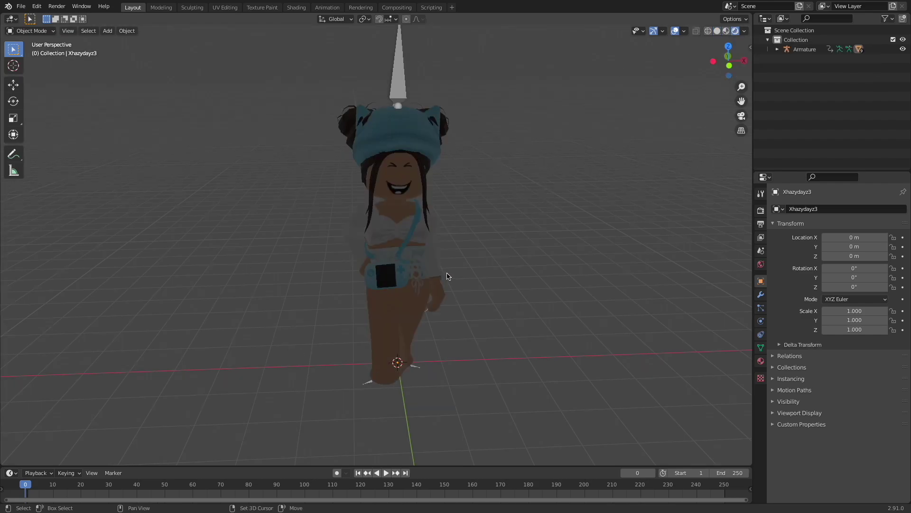
middle_click_drag(447, 276, 297, 291)
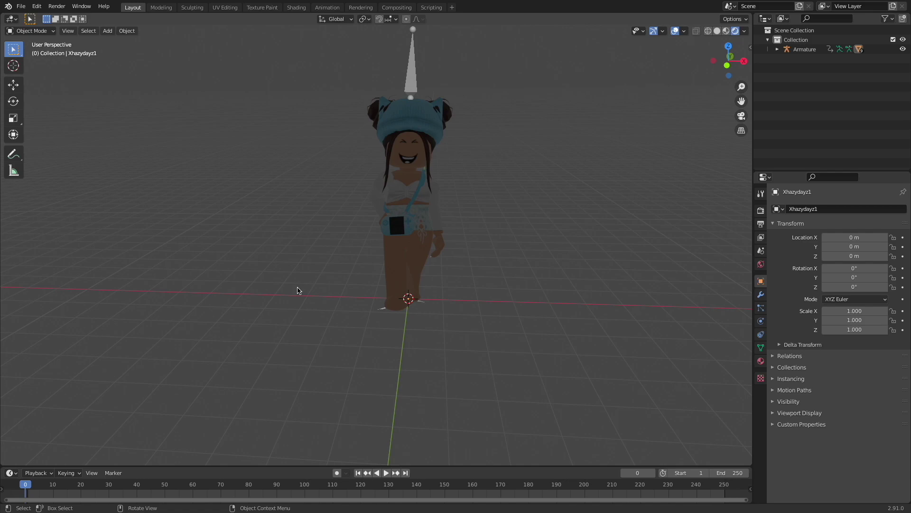
Add a floor plane with a new purple-blue material.
left_click(106, 31)
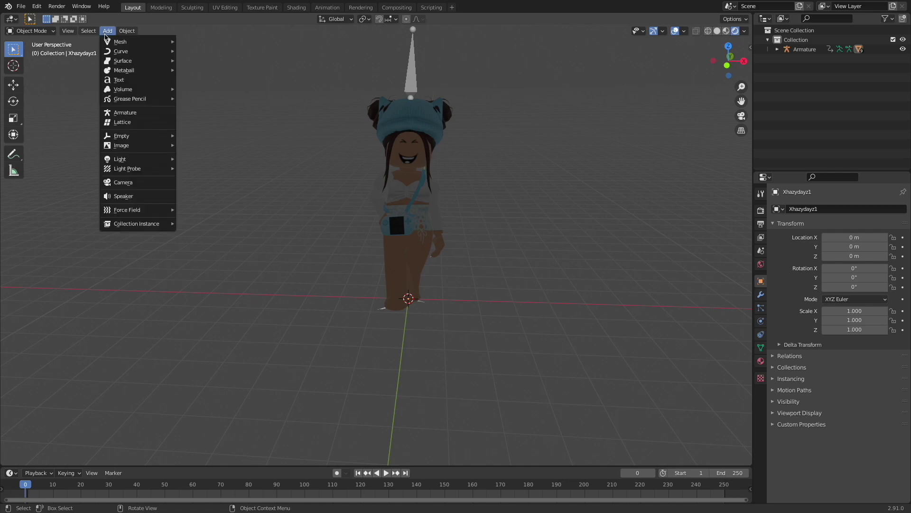
mouse_move(119, 42)
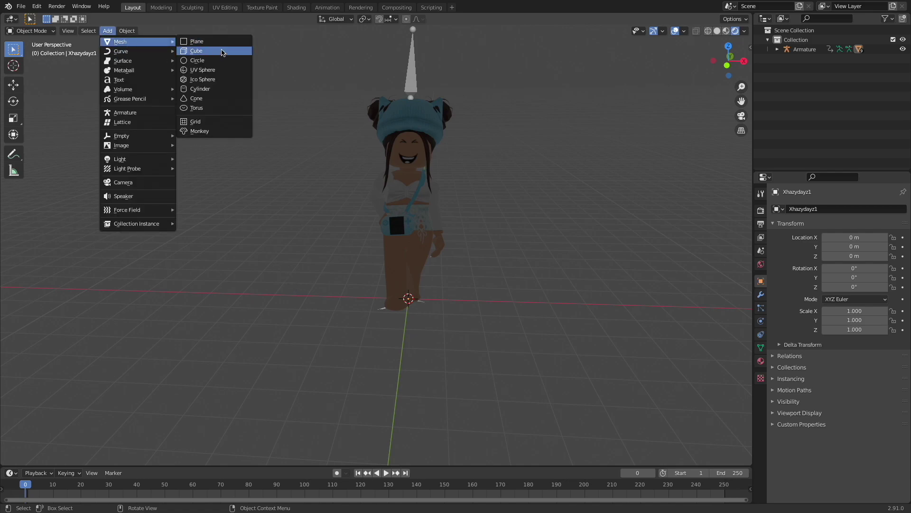
left_click(199, 41)
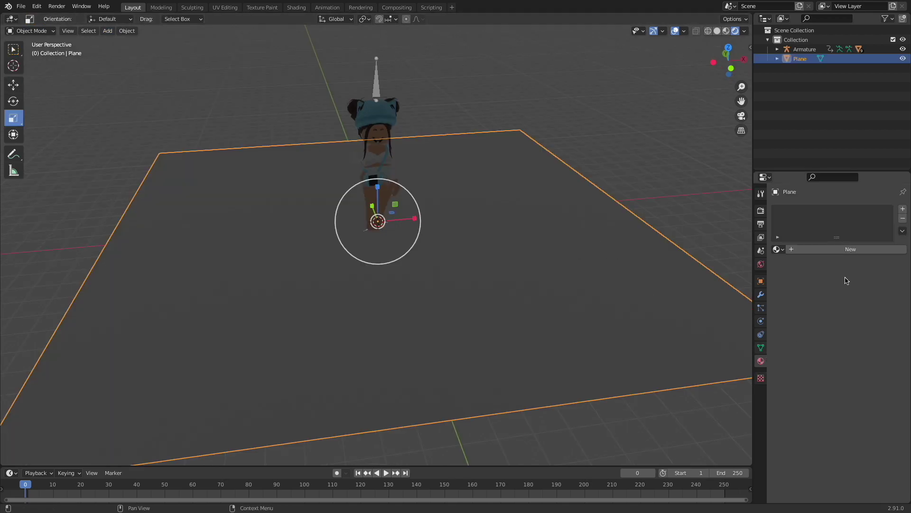
left_click(834, 250)
scroll(836, 325, "down", 1)
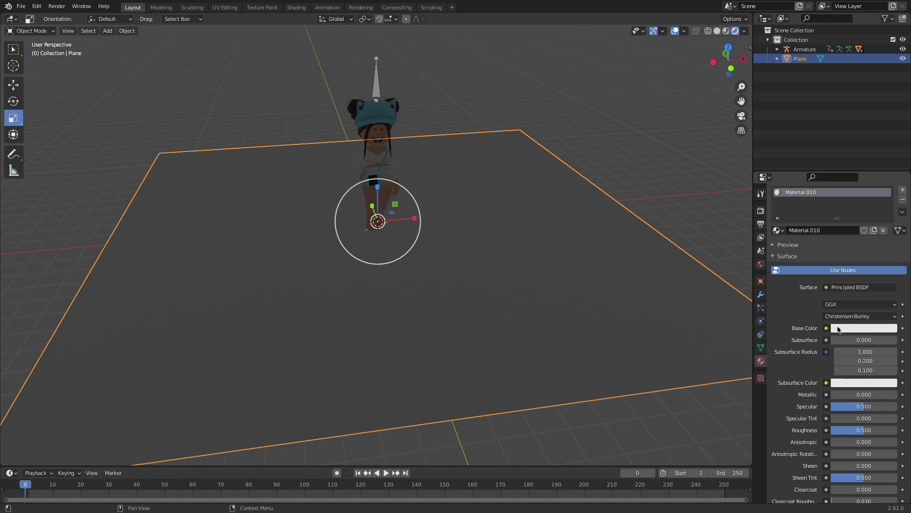
left_click(838, 328)
left_click_drag(853, 229, 862, 219)
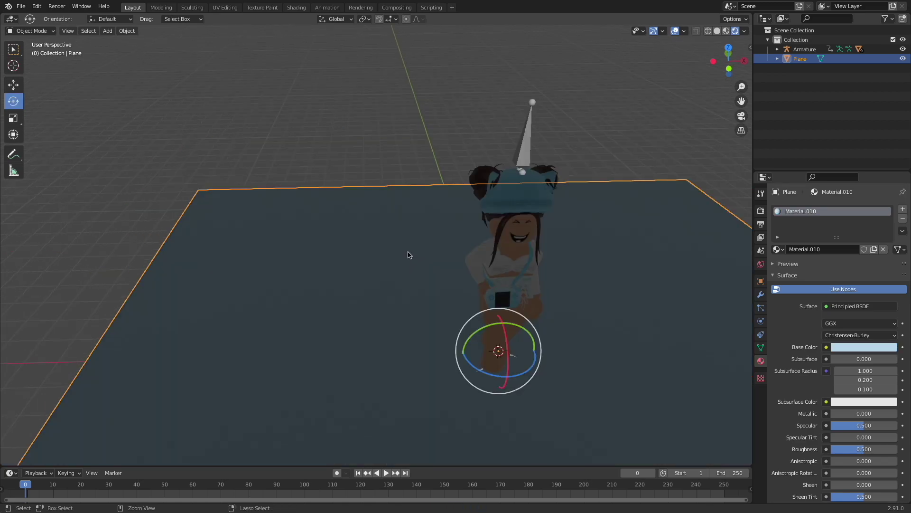
Duplicate the plane as Plane.001 and rotate it 90° on X into an upright wall.
key("ctrl+c")
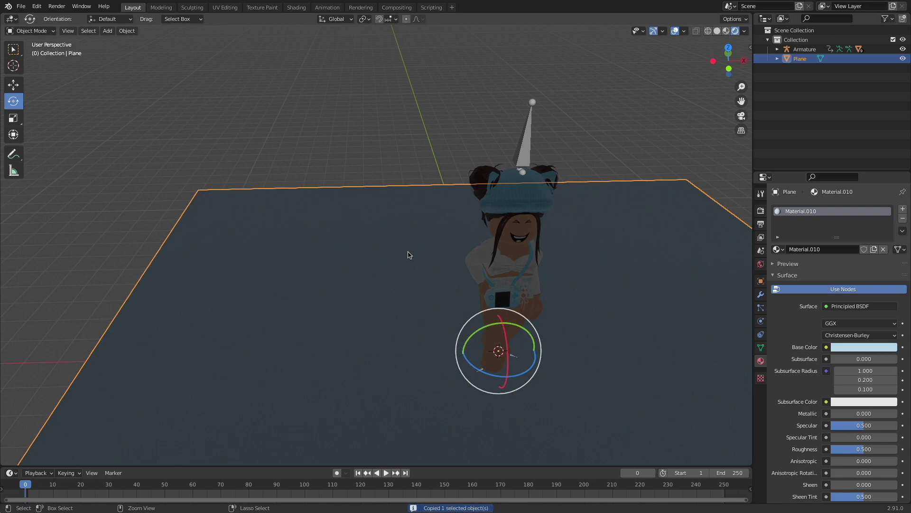
key("ctrl+v")
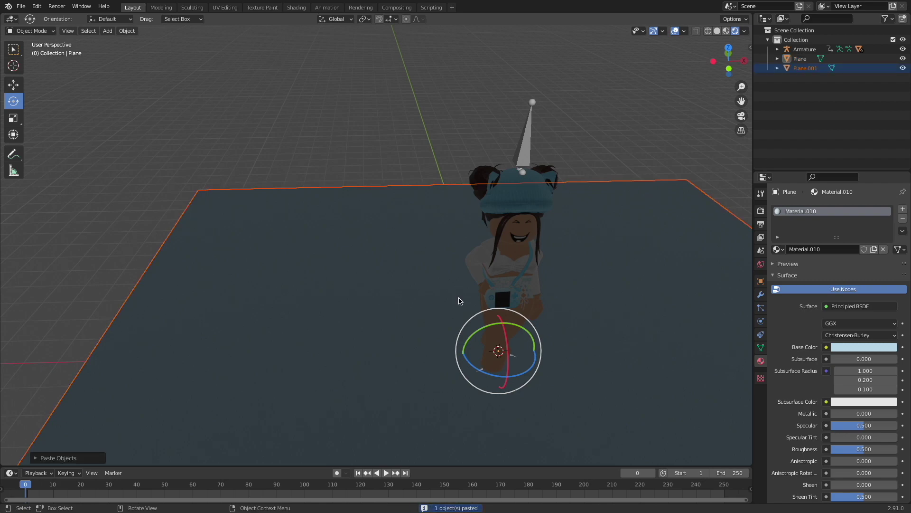
left_click_drag(506, 345, 508, 363)
key("shift+grave")
left_click(376, 245)
left_click_drag(377, 243, 179, 260)
left_click(21, 89)
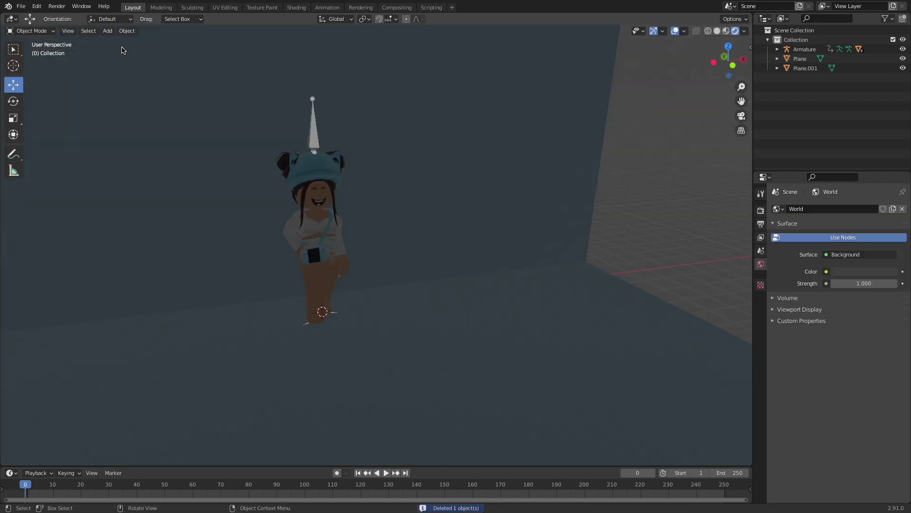
Add a camera, view through it, aim it at the avatar, and play back the framing.
left_click(108, 31)
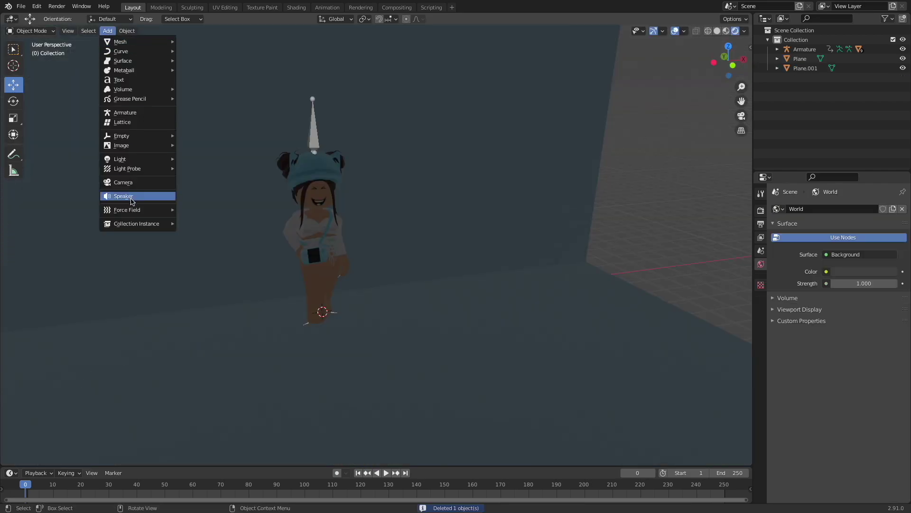
left_click(125, 184)
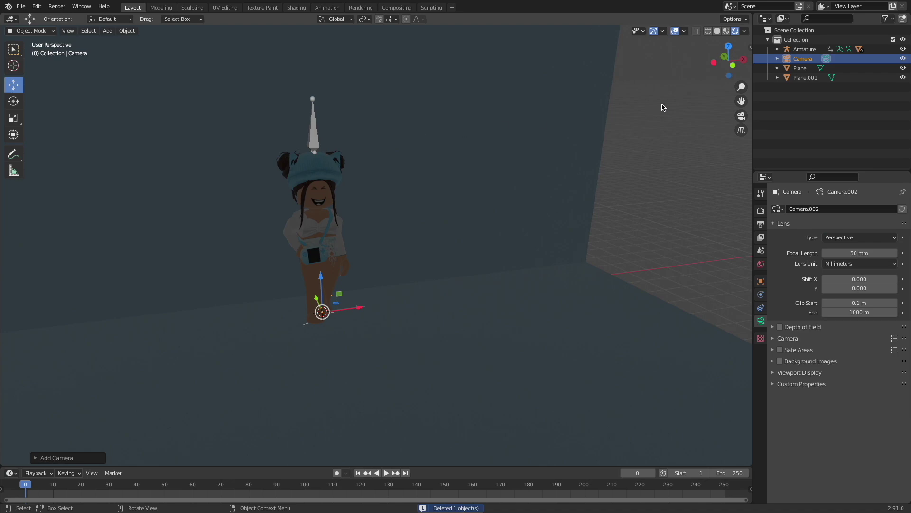
left_click(741, 116)
key("shift+grave")
mouse_move(377, 244)
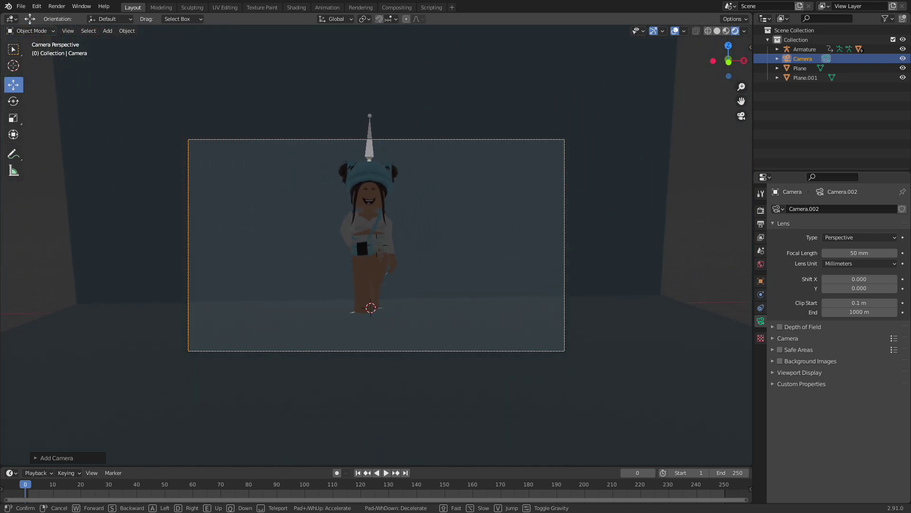
left_click(374, 250)
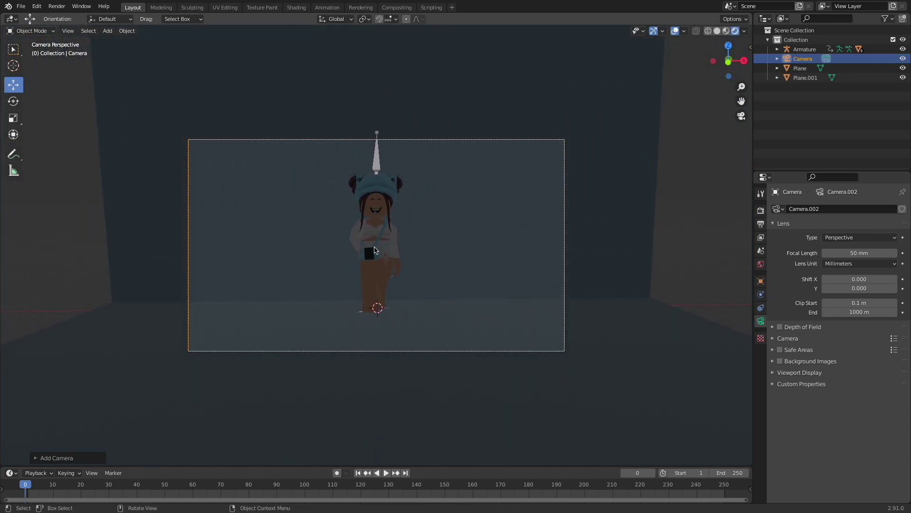
left_click(386, 473)
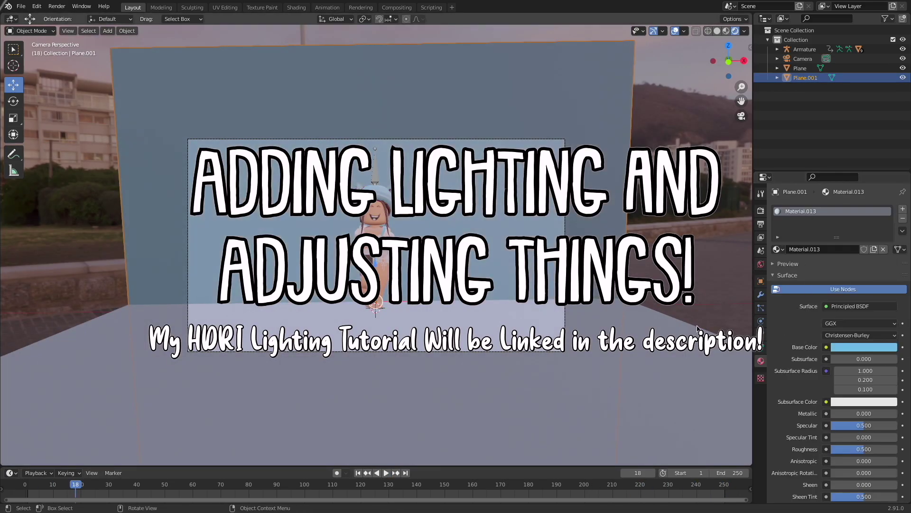
Change the plane's Base Color to light blue.
left_click(864, 347)
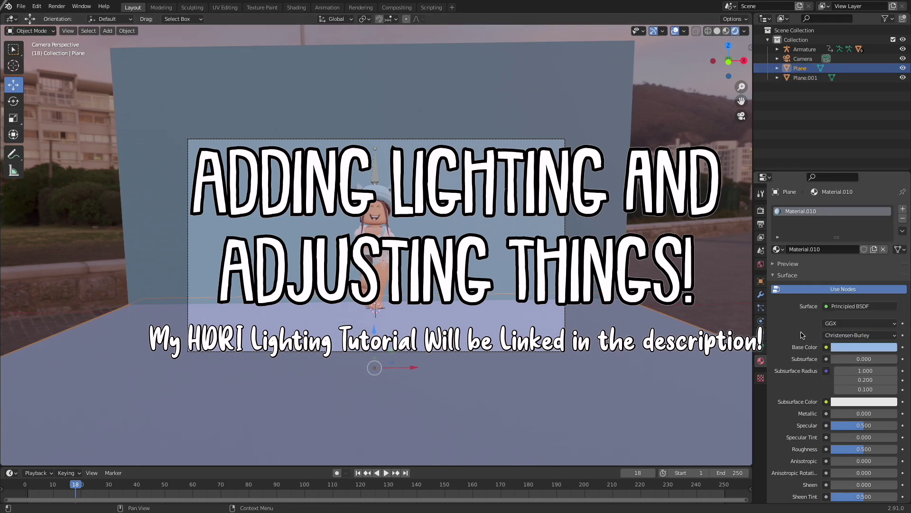
key("ctrl+z")
left_click(864, 347)
left_click(885, 306)
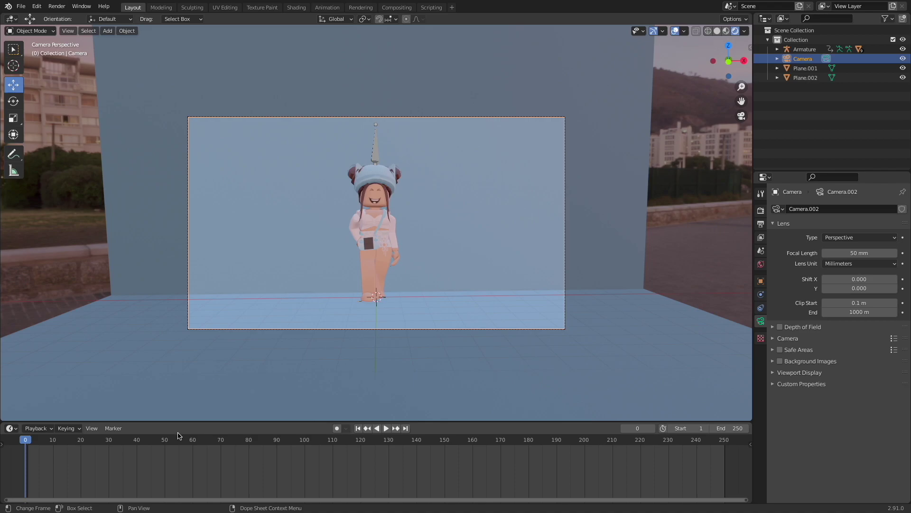
Set the Active Keying Set to Location & Rotation and keyframe the camera at frame 0.
left_click(66, 428)
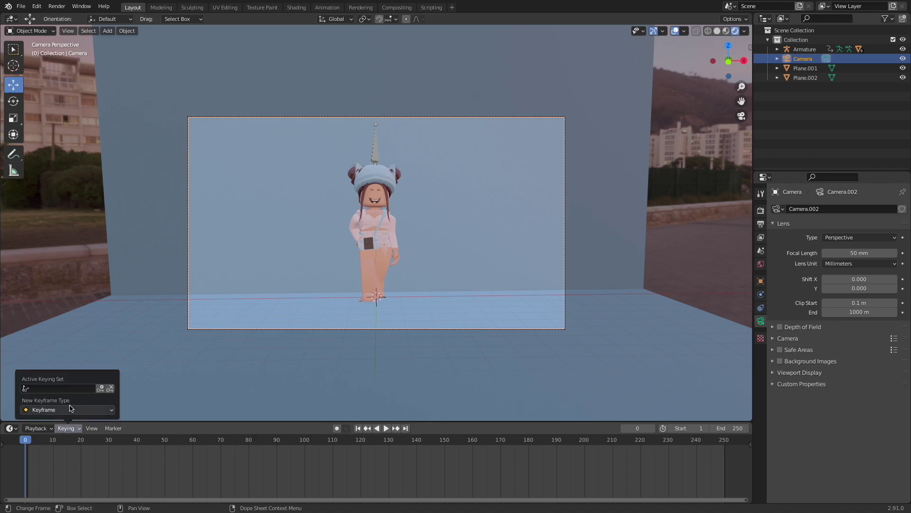
left_click(60, 392)
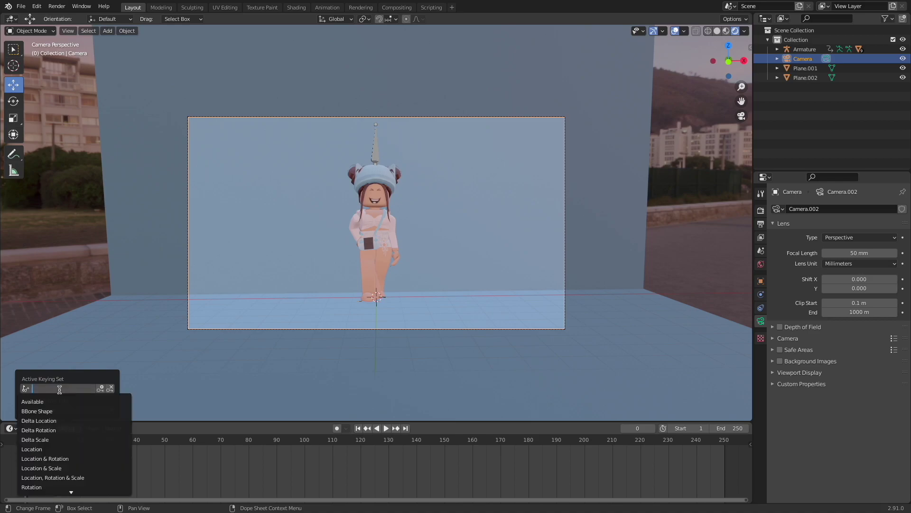
left_click(59, 457)
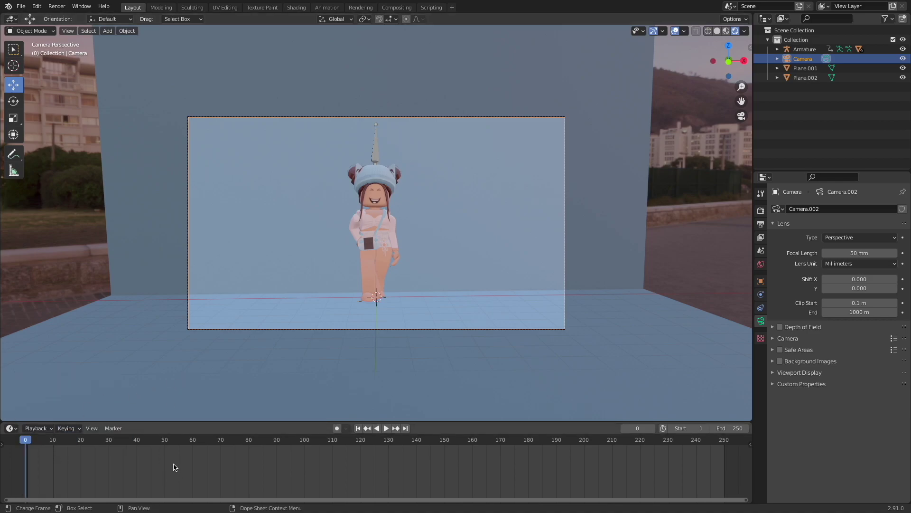
key("i")
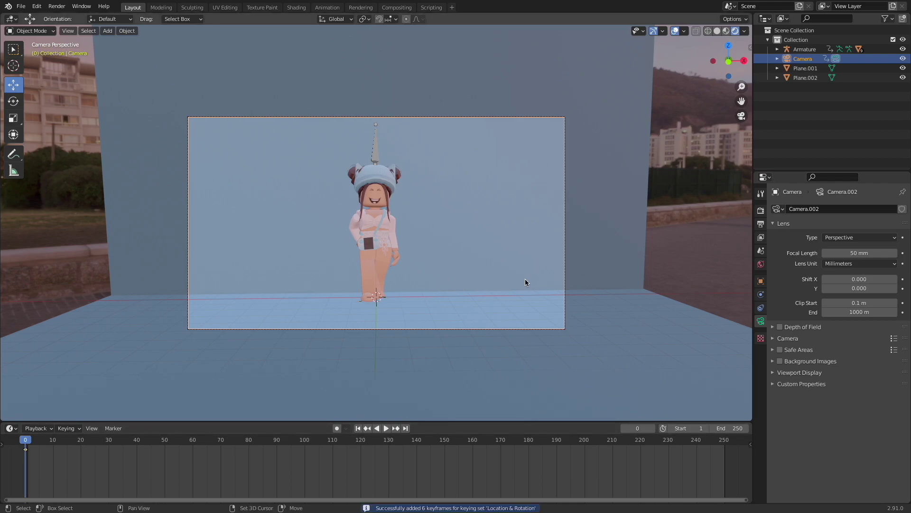
At frame 120, walk the camera closer to the avatar and keyframe it again.
left_click(386, 428)
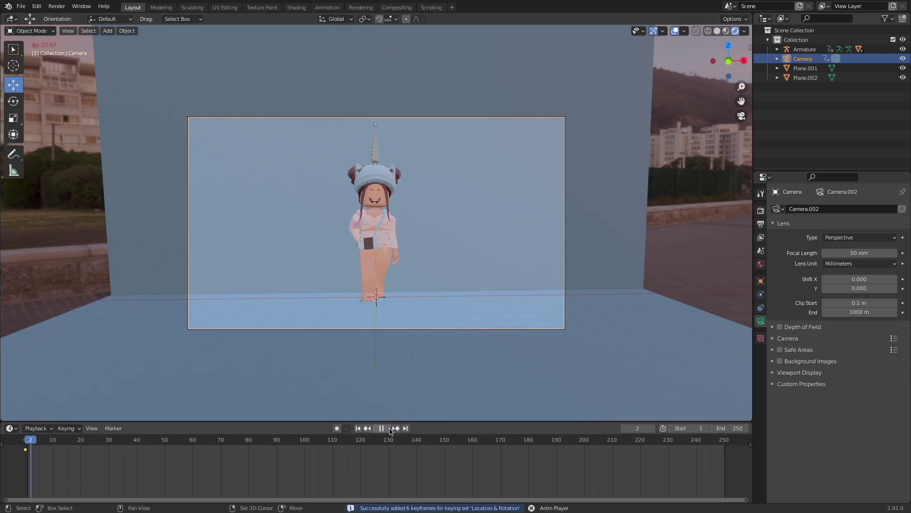
left_click(385, 428)
key("shift+grave")
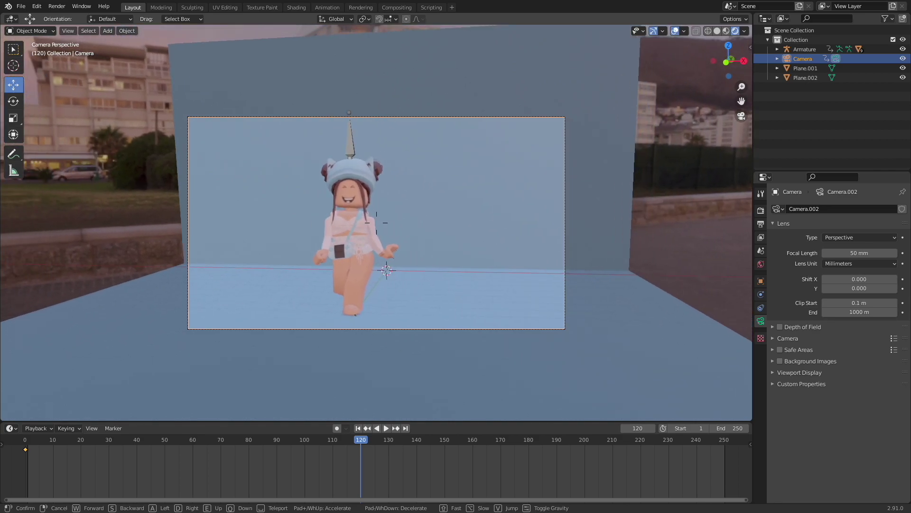
key("w")
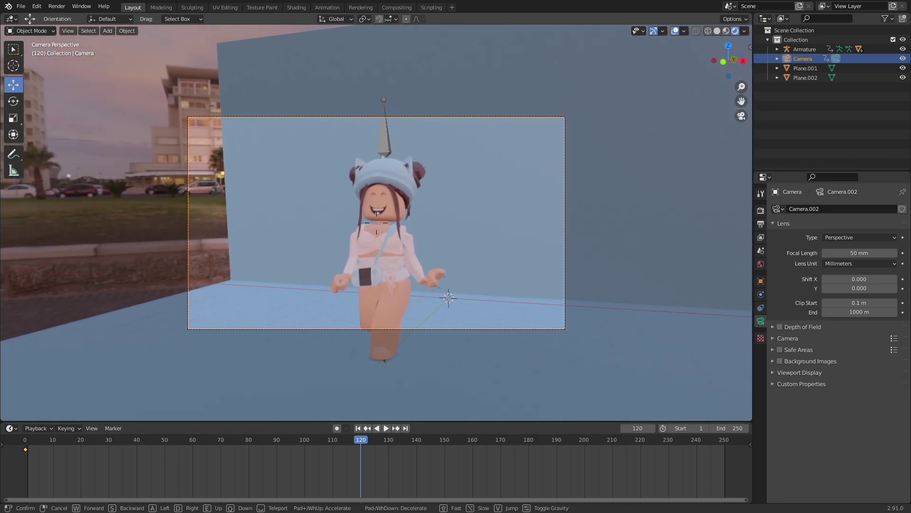
key("w")
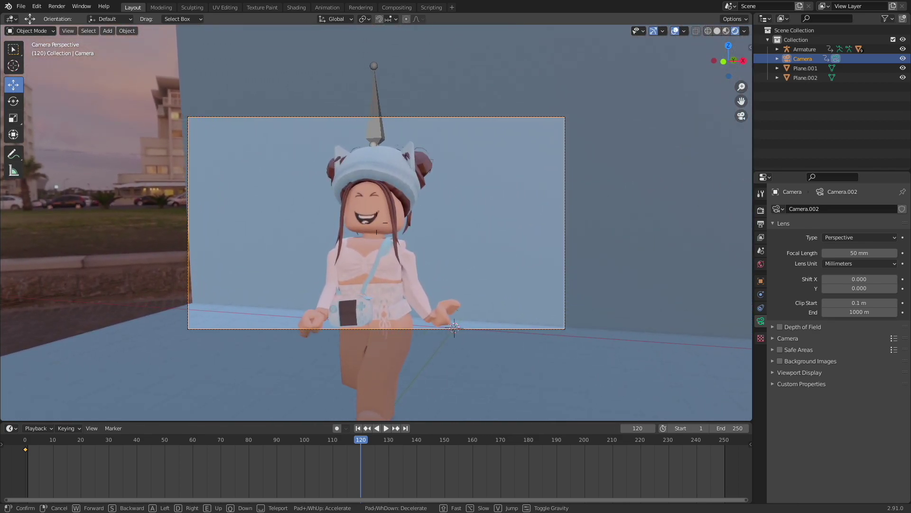
key("s")
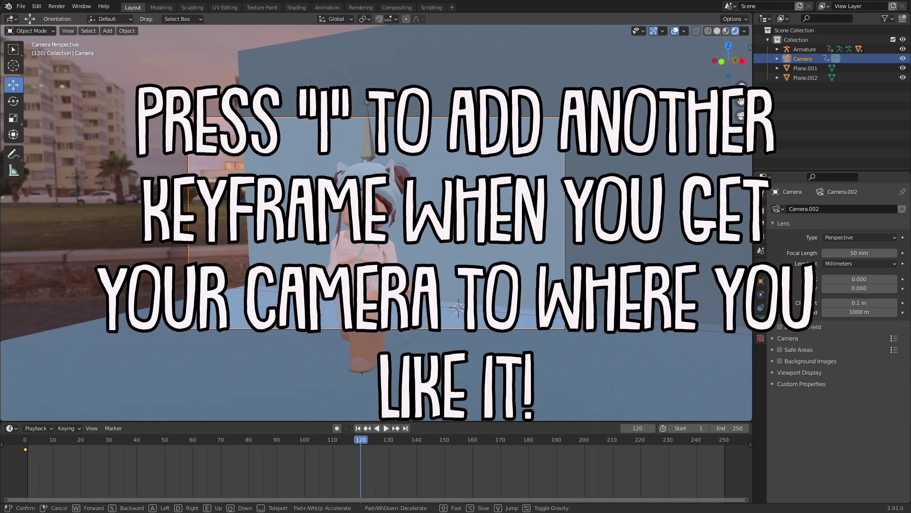
key("w")
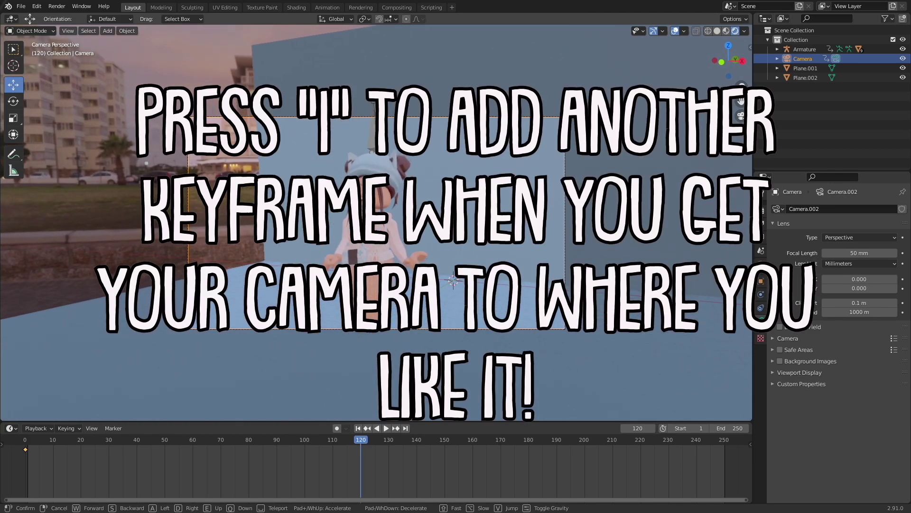
left_click(377, 227)
key("i")
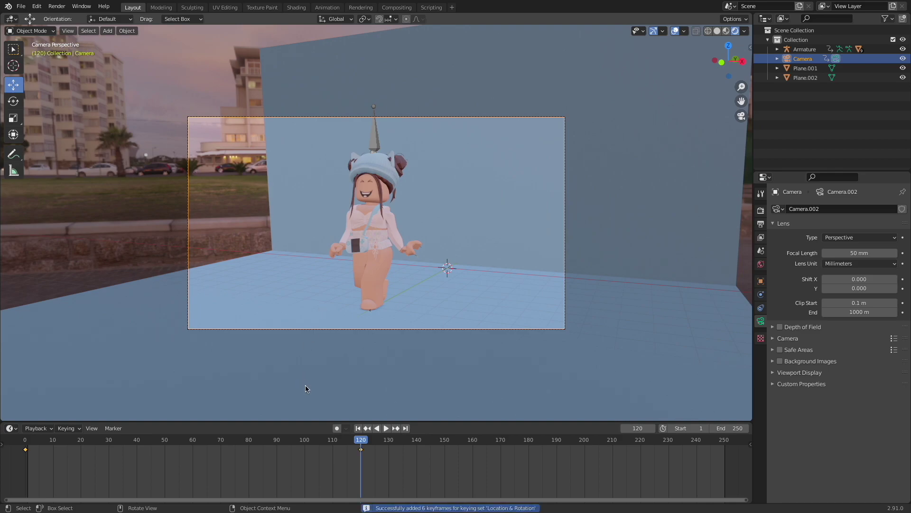
Preview the camera move and add further camera keyframes around frame 149.
left_click(330, 443)
key("space")
left_click_drag(330, 444, 444, 440)
key("space")
key("i")
key("i")
left_click(403, 444)
key("space")
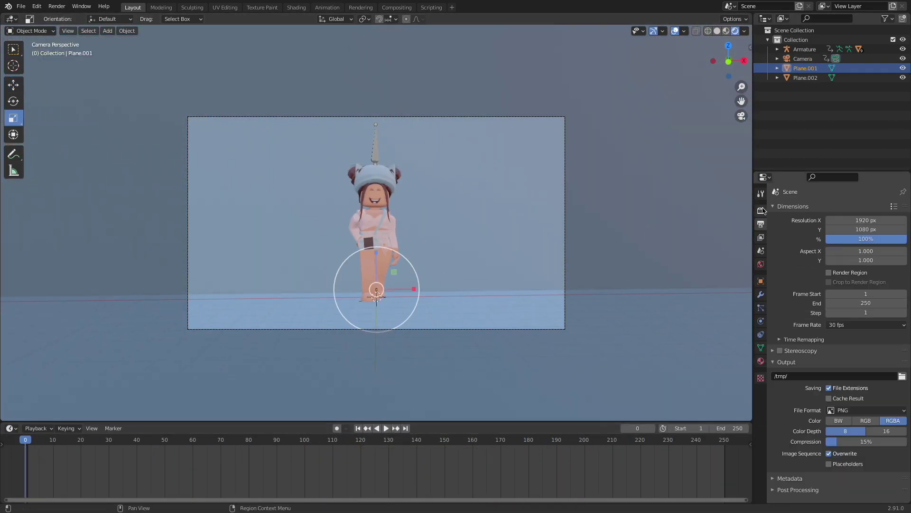
left_click(762, 210)
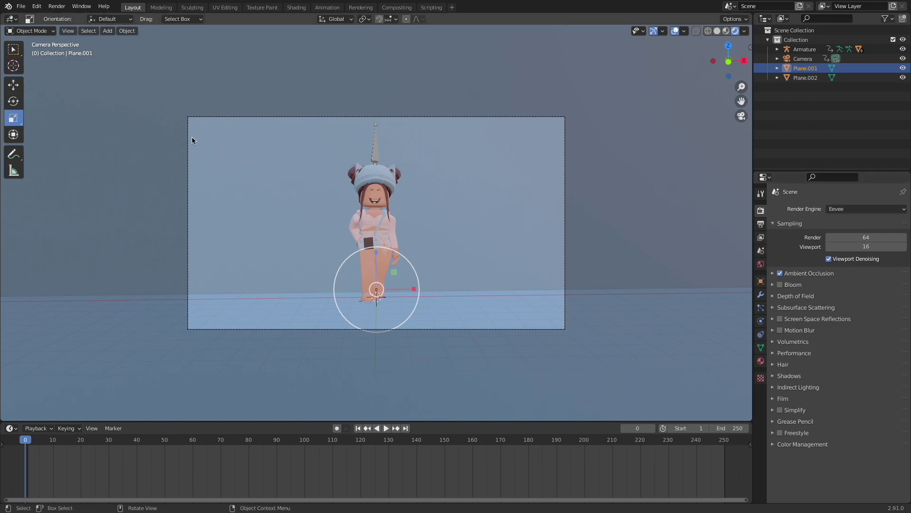
Set the render output path to a new Animation folder inside Downloads.
left_click(760, 226)
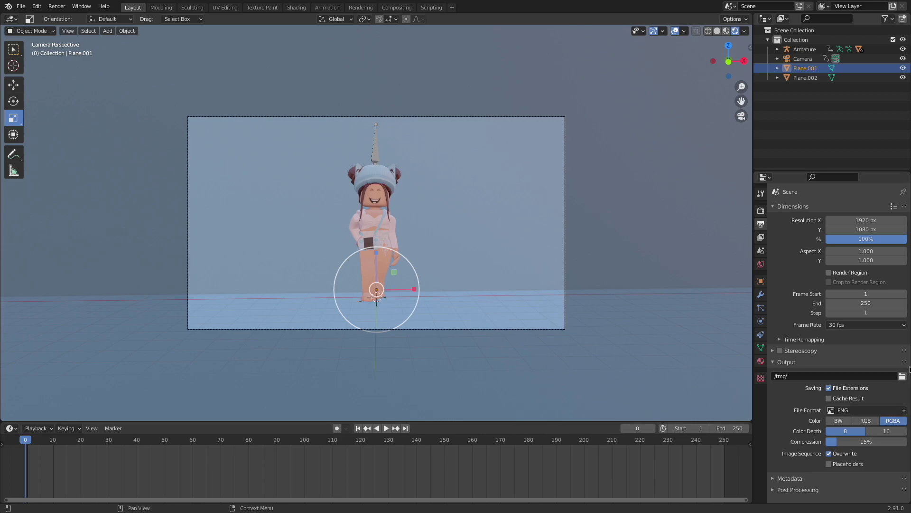
left_click(902, 376)
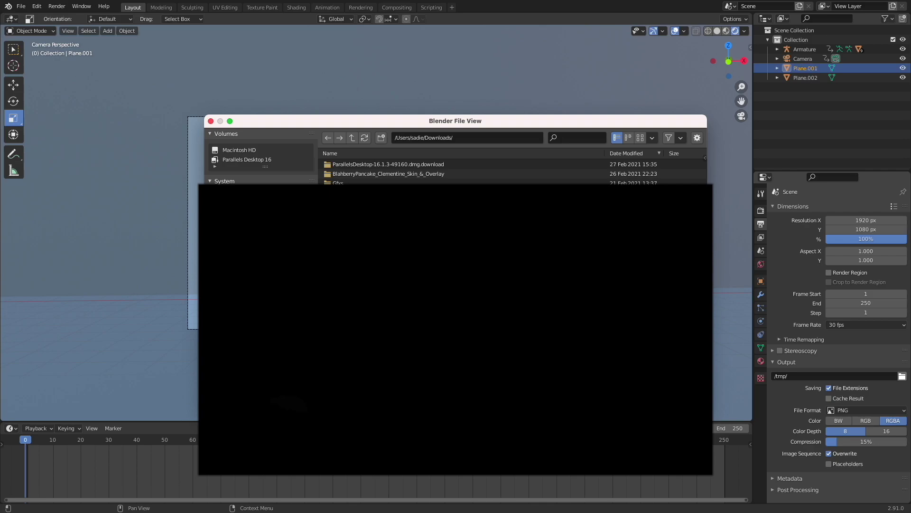
left_click(381, 138)
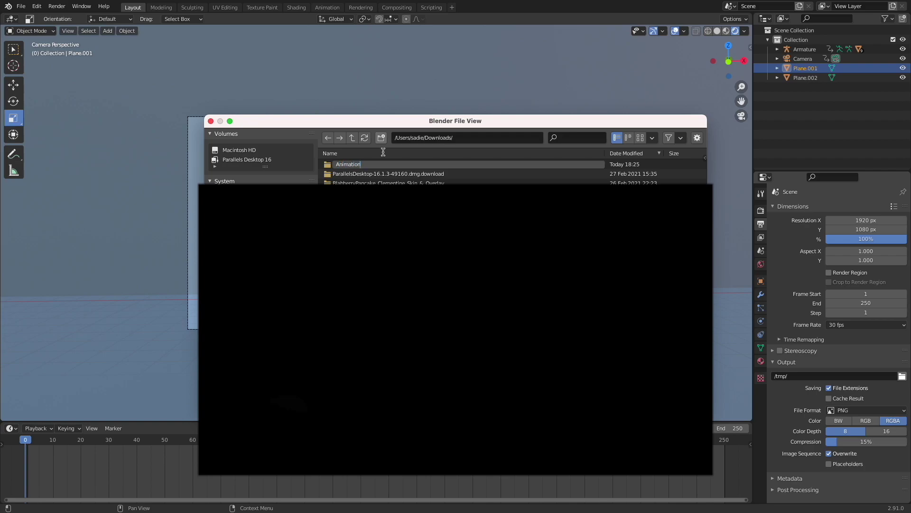
key("Return")
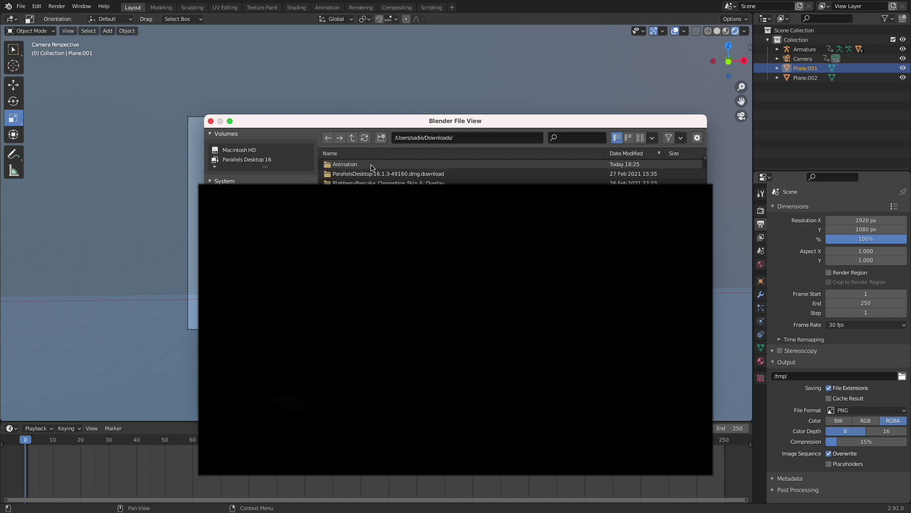
double_click(371, 165)
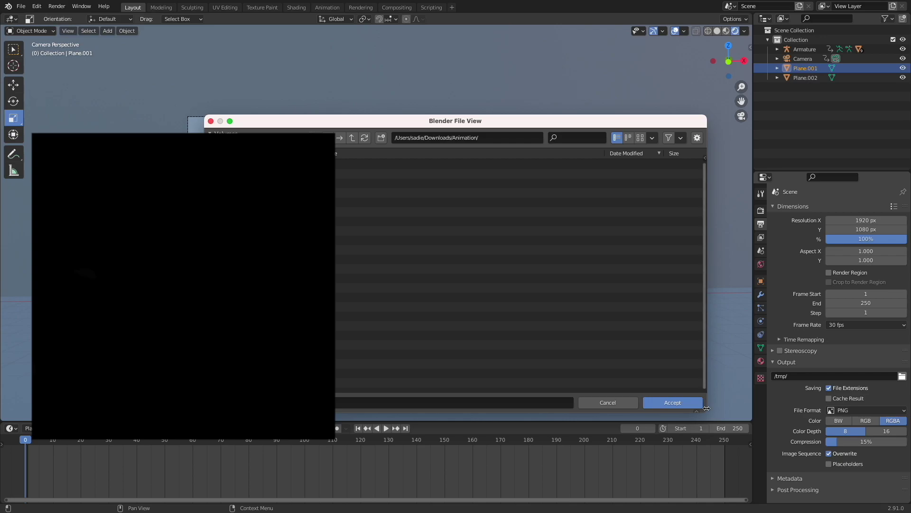
left_click(672, 403)
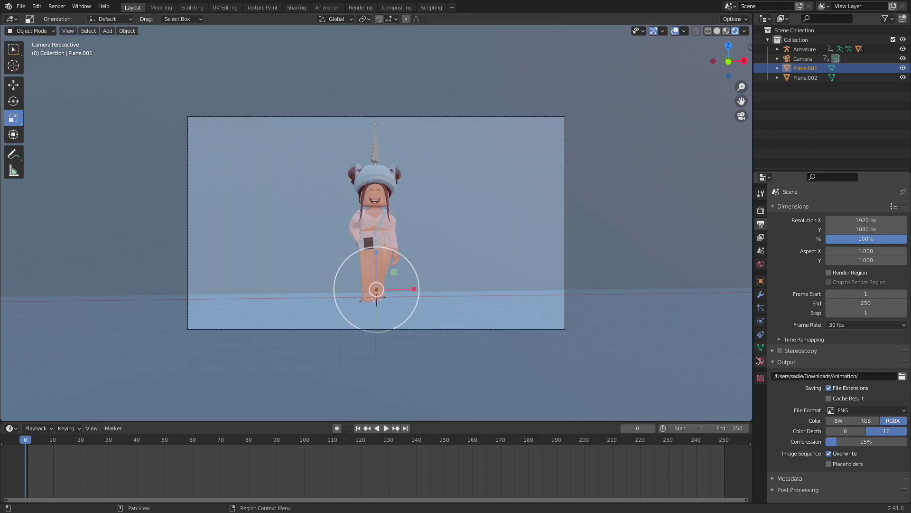
left_click(762, 210)
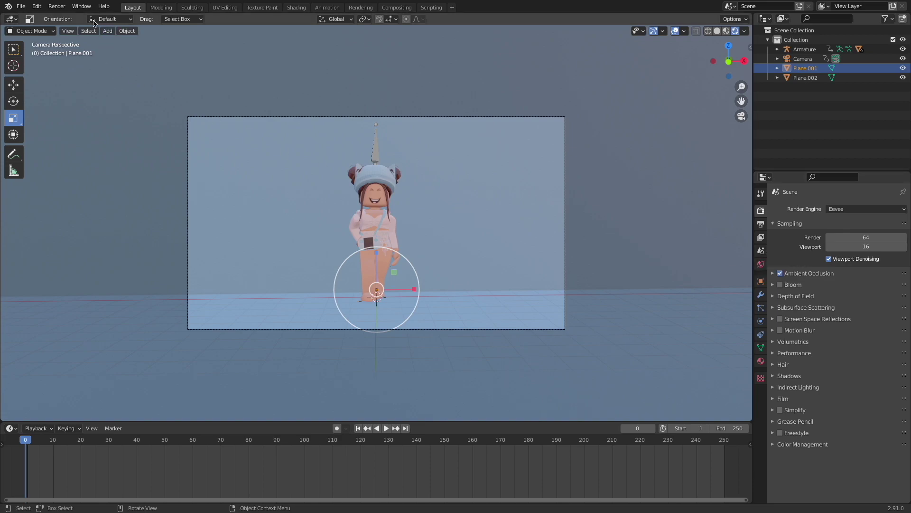
left_click(57, 6)
Render all 250 animation frames, then close the Blender Render window.
left_click(71, 25)
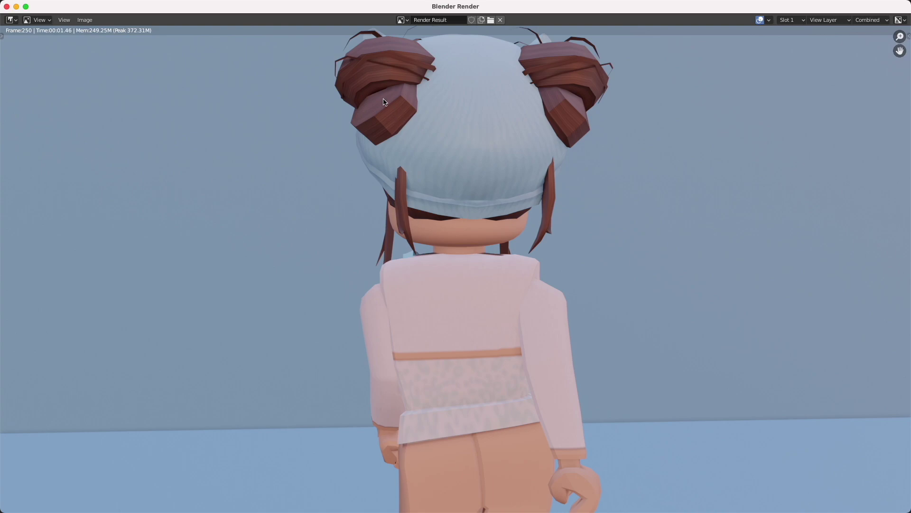
left_click(6, 6)
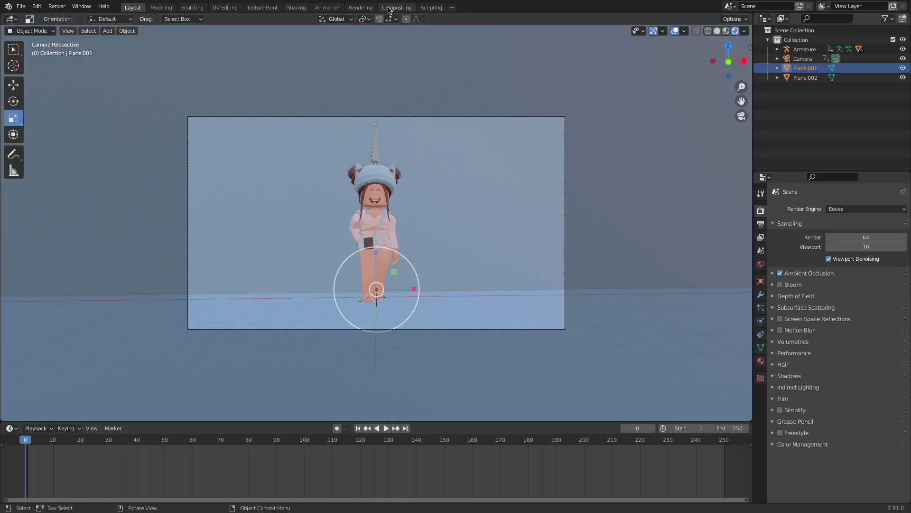
Add a new Video Editing workspace.
left_click(453, 11)
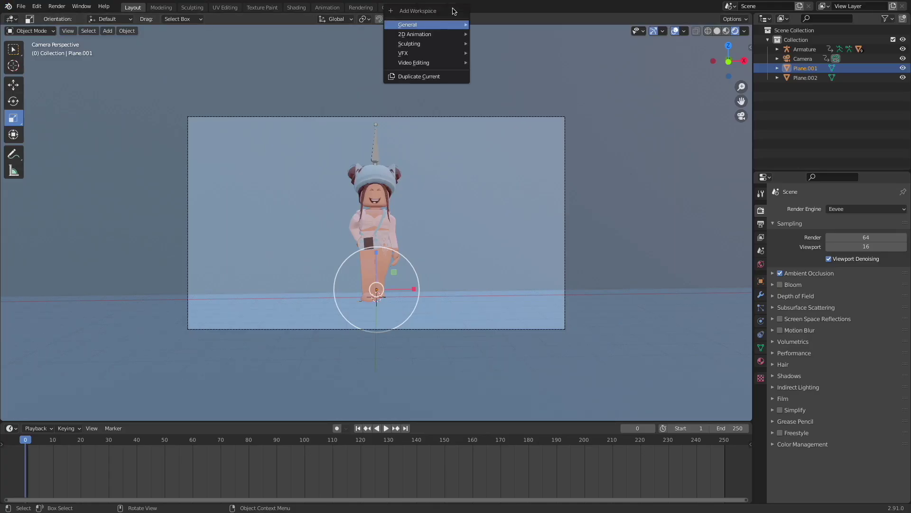
mouse_move(442, 64)
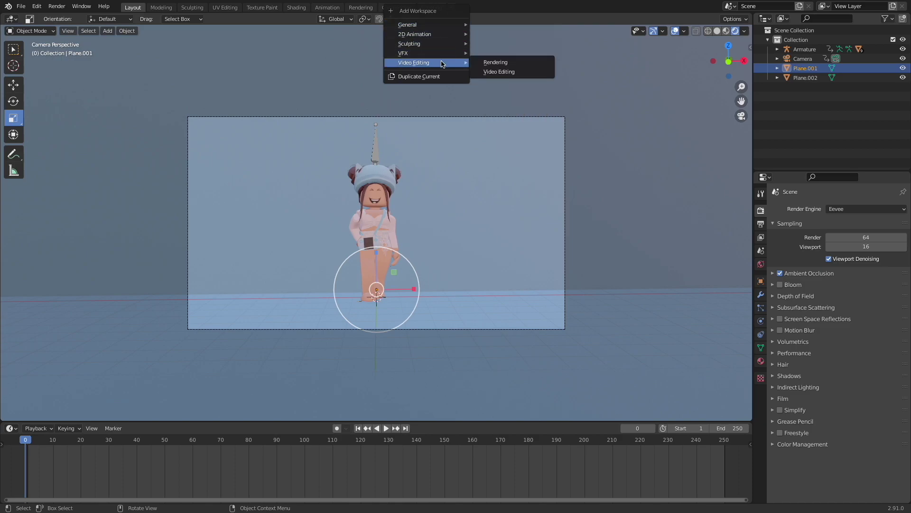
left_click(494, 72)
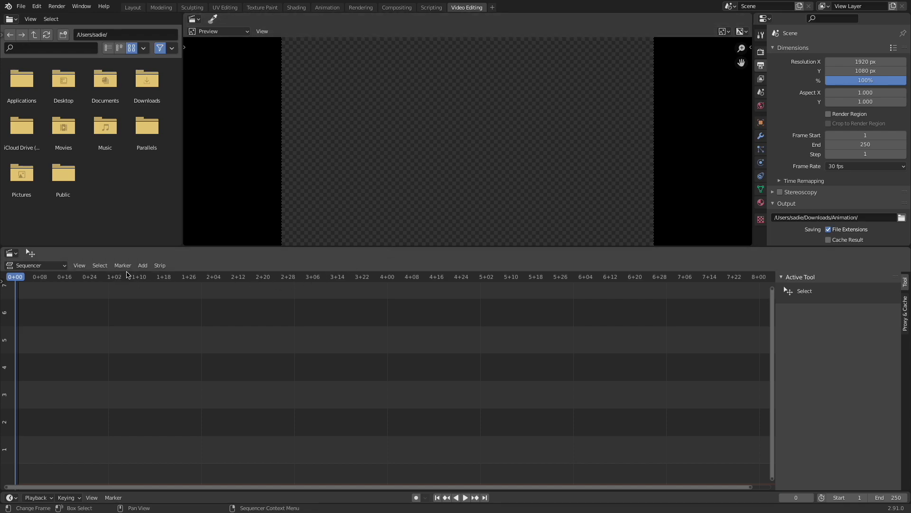
Add all PNG frames from Downloads/Animation as an image strip.
left_click(142, 265)
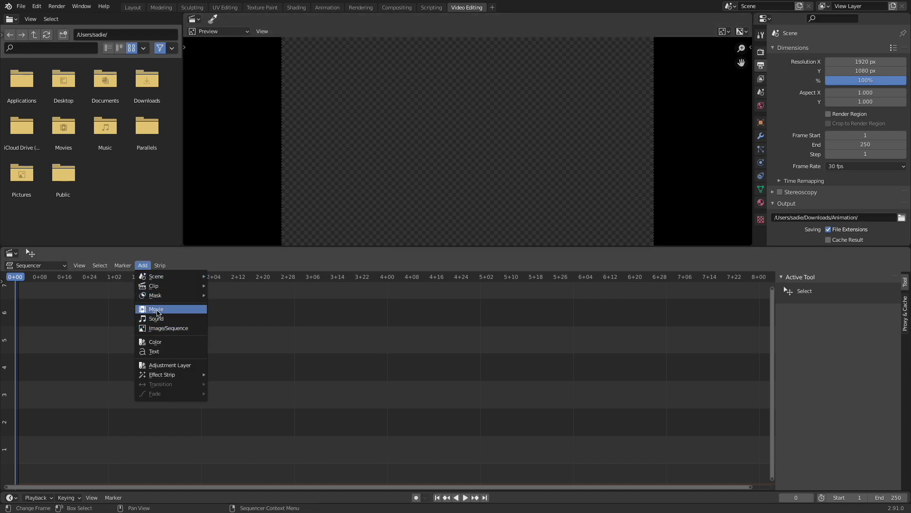
left_click(156, 328)
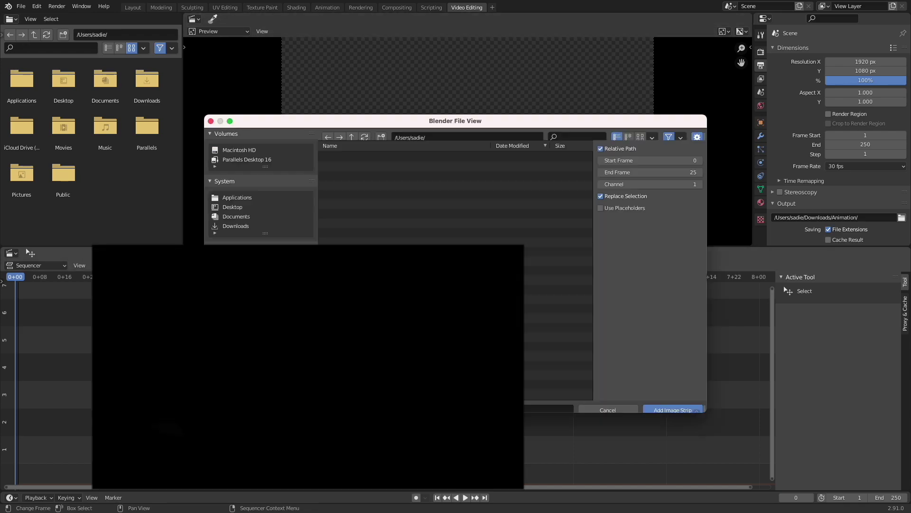
left_click(249, 226)
left_click(362, 164)
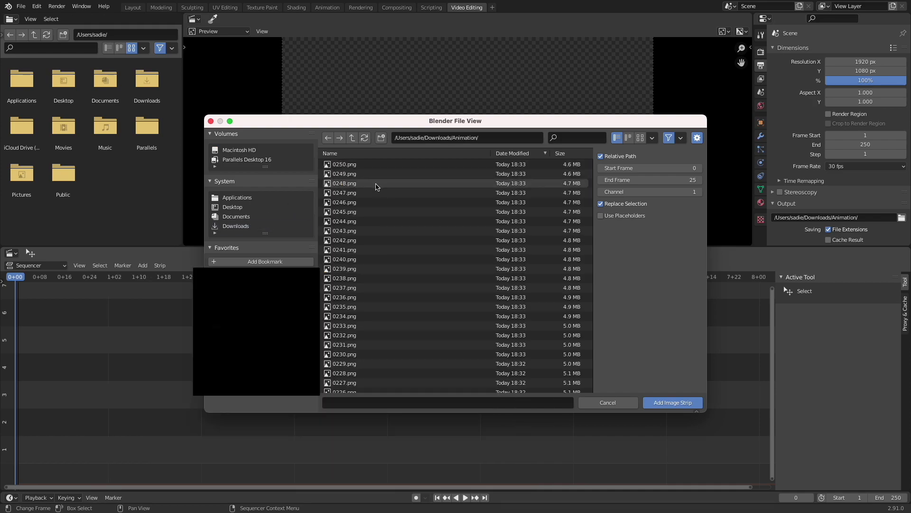
scroll(382, 193, "down", 6)
key("a")
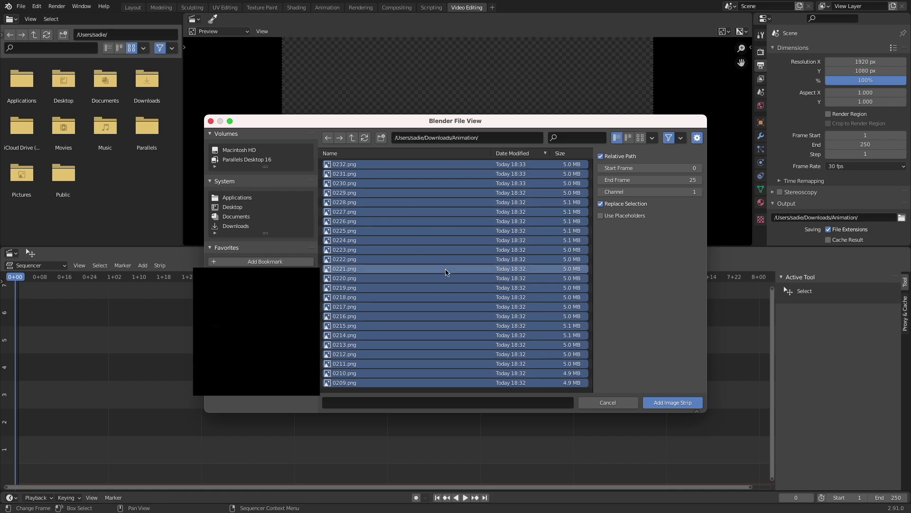
left_click(673, 403)
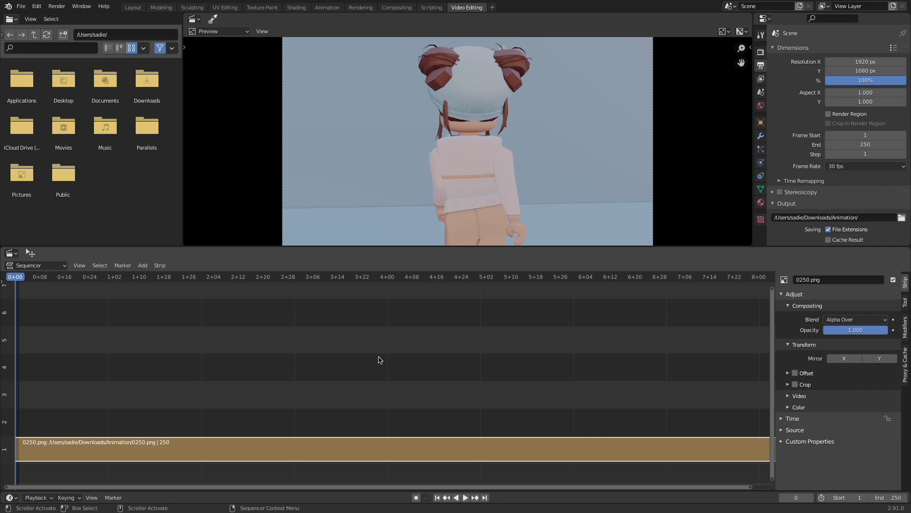
Enable Reverse Frames on the strip and preview the reversed playback.
left_click(799, 396)
left_click(826, 420)
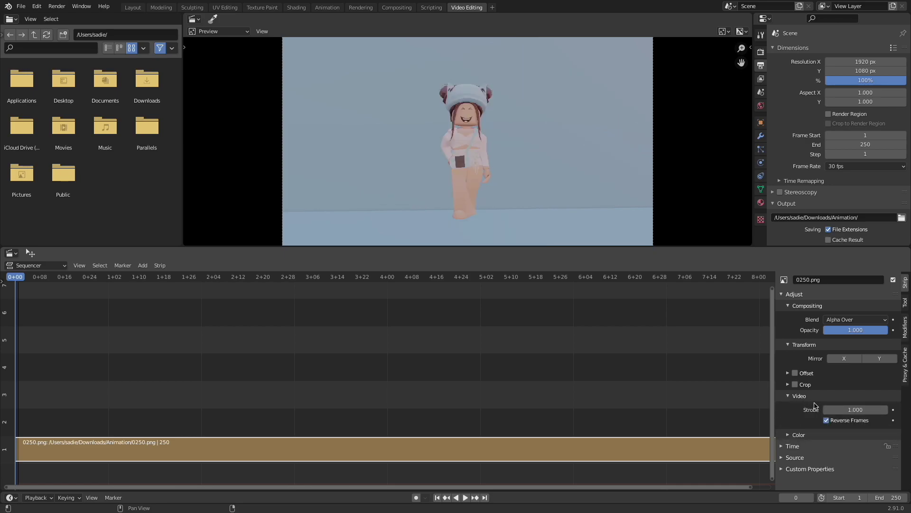
left_click(813, 399)
key("space")
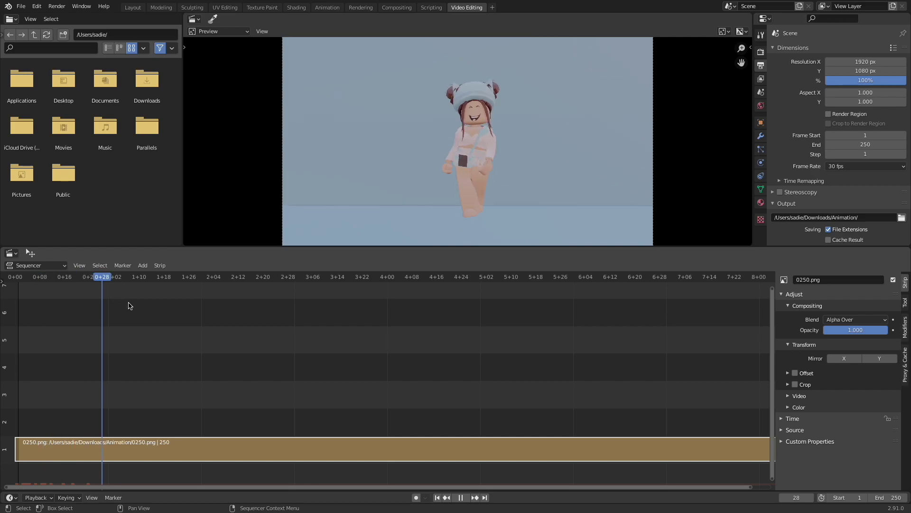
key("Escape")
scroll(835, 190, "down", 3)
Change the output File Format from PNG to FFmpeg video.
left_click(866, 192)
left_click(749, 244)
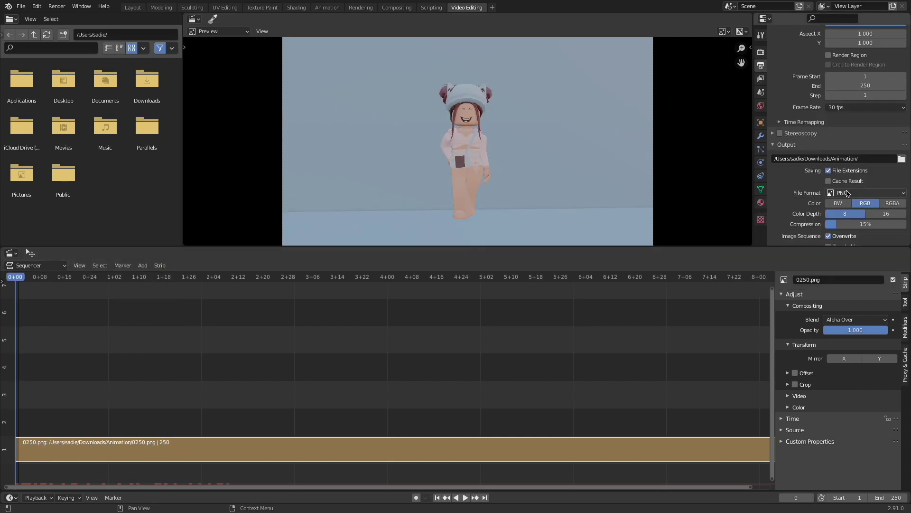
left_click(857, 193)
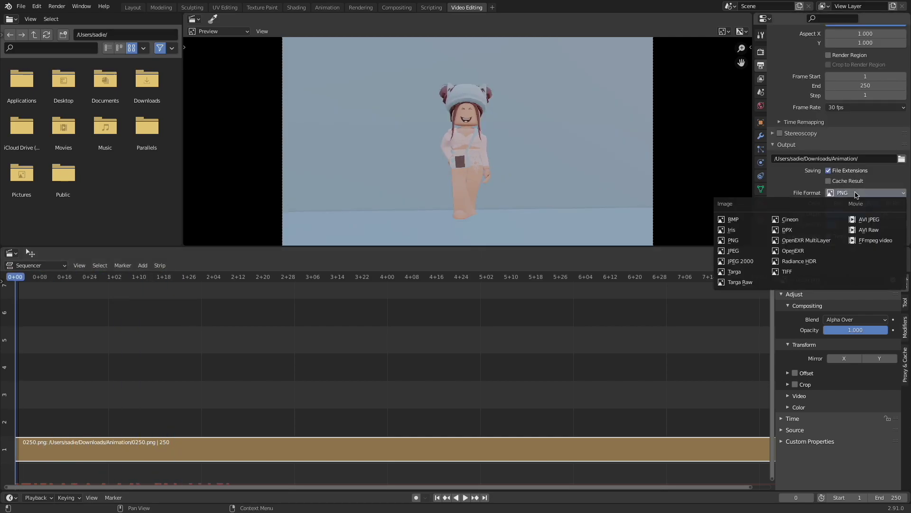
left_click(880, 242)
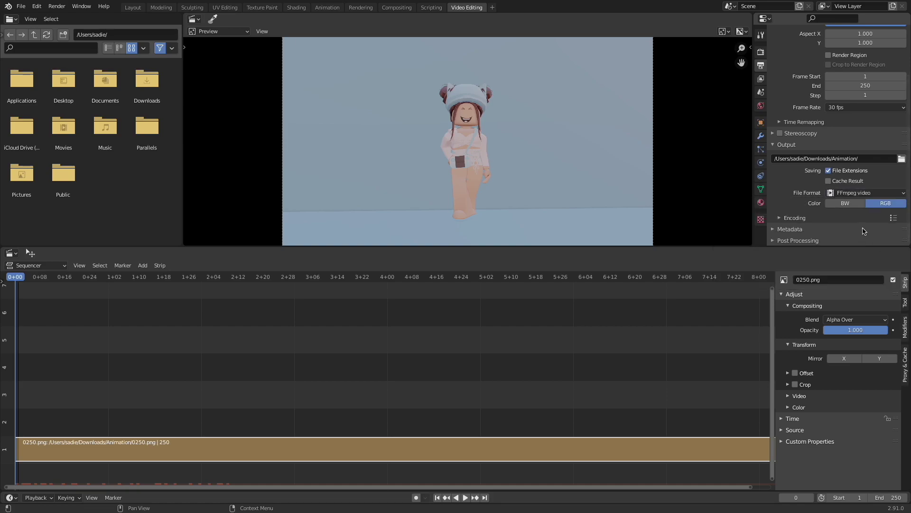
left_click(793, 218)
scroll(807, 199, "down", 4)
Use MPEG-4 container, H.264, Perceptually lossless quality, and render the animation.
left_click(850, 155)
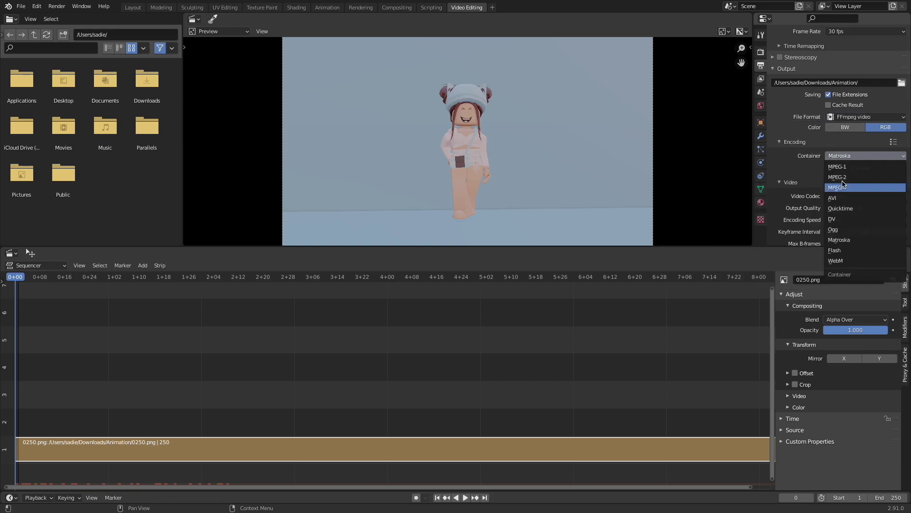
left_click(839, 155)
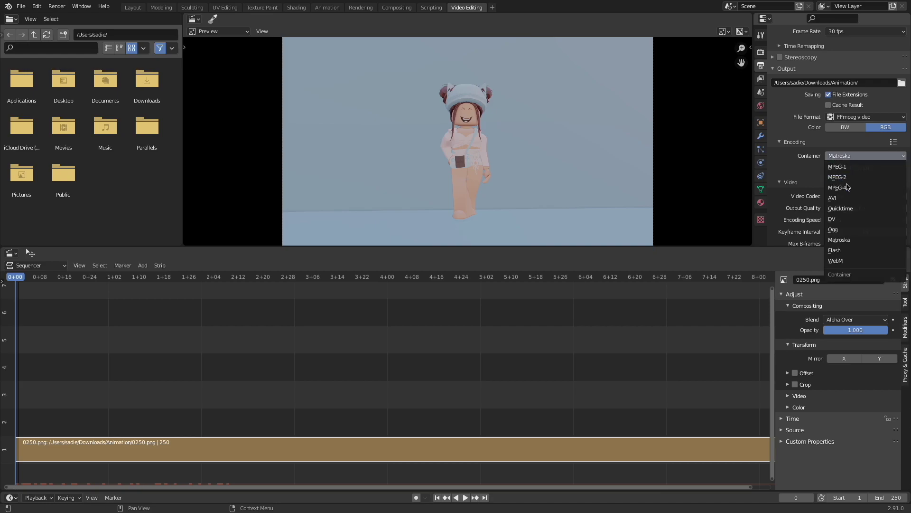
left_click(867, 184)
scroll(867, 181, "down", 3)
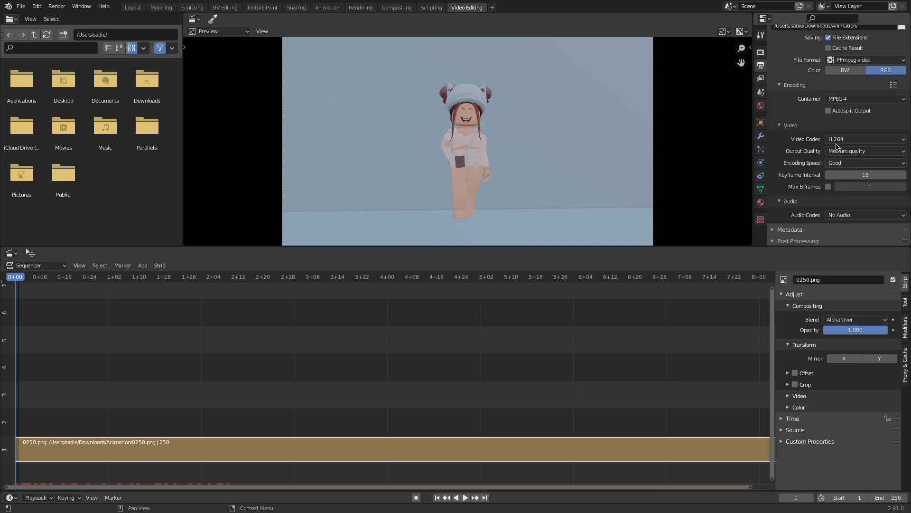
left_click(836, 140)
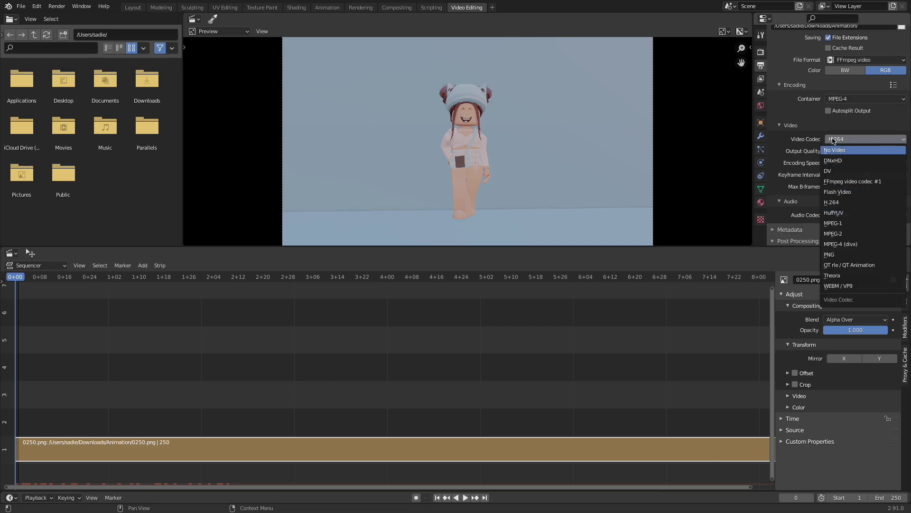
left_click(871, 136)
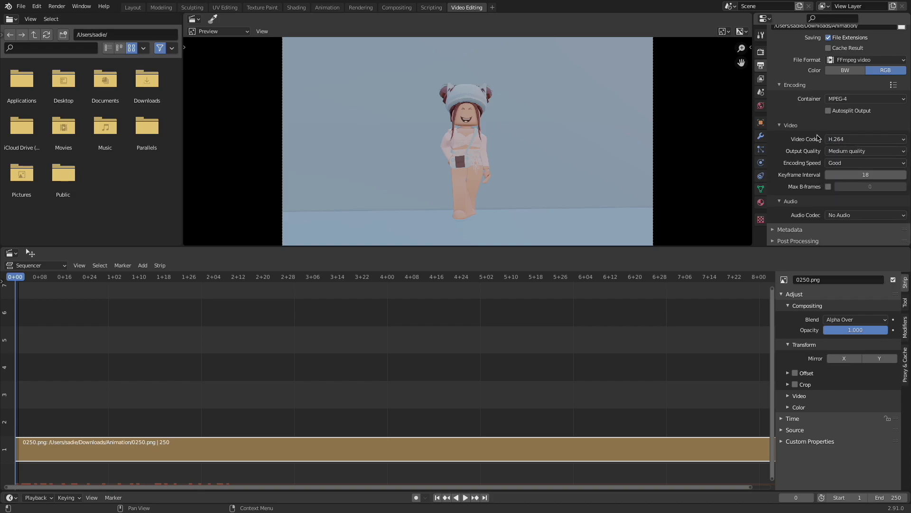
left_click(840, 151)
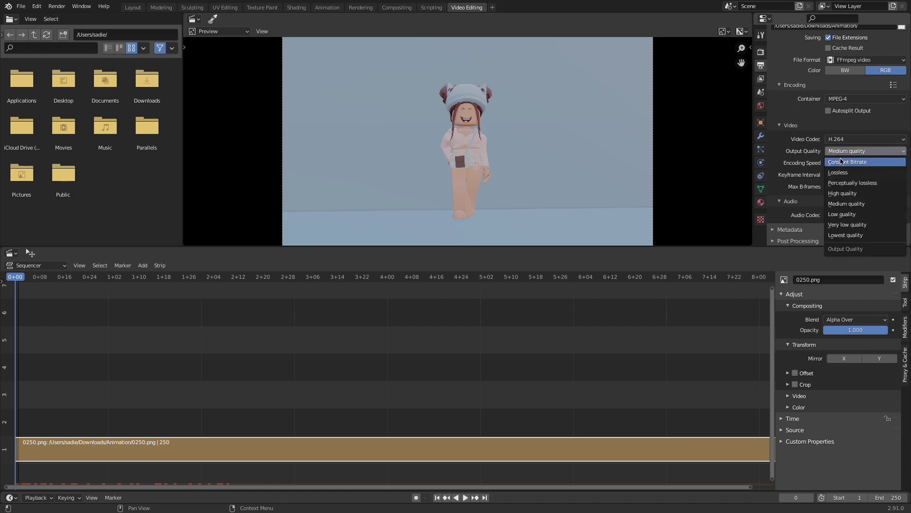
left_click(848, 184)
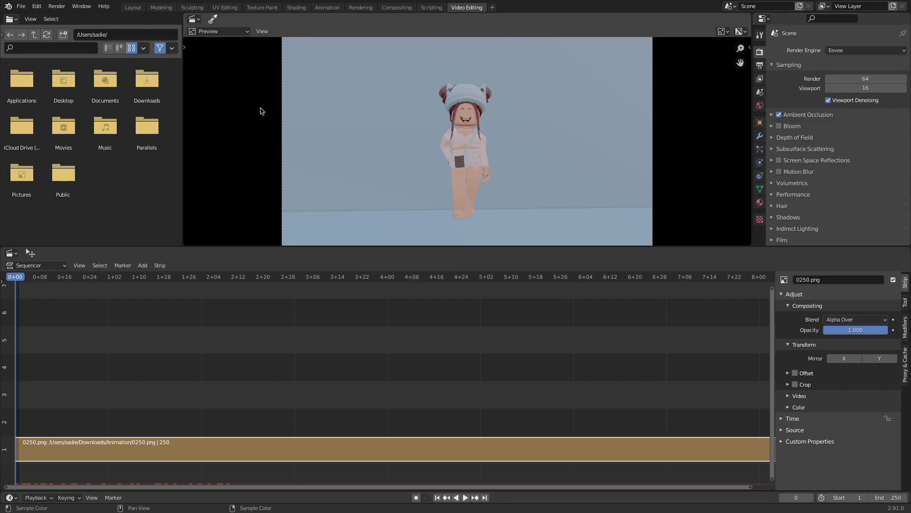
left_click(57, 5)
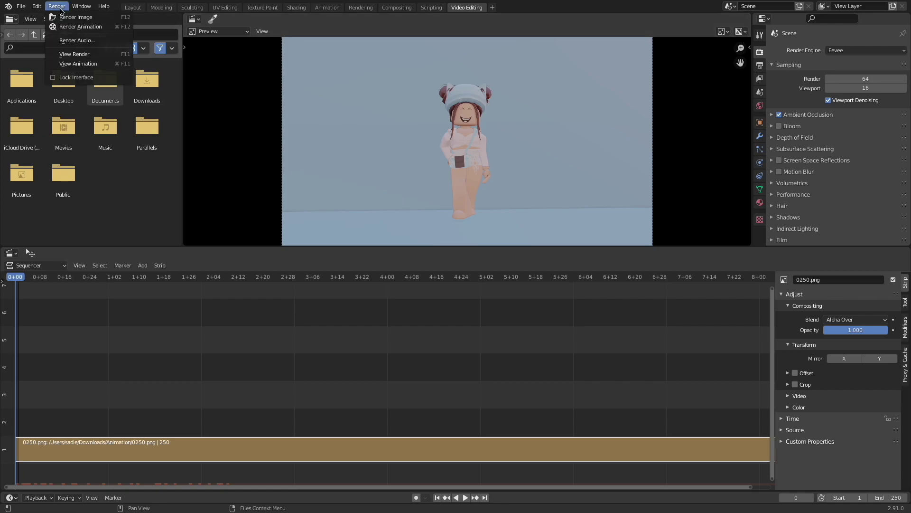
left_click(67, 27)
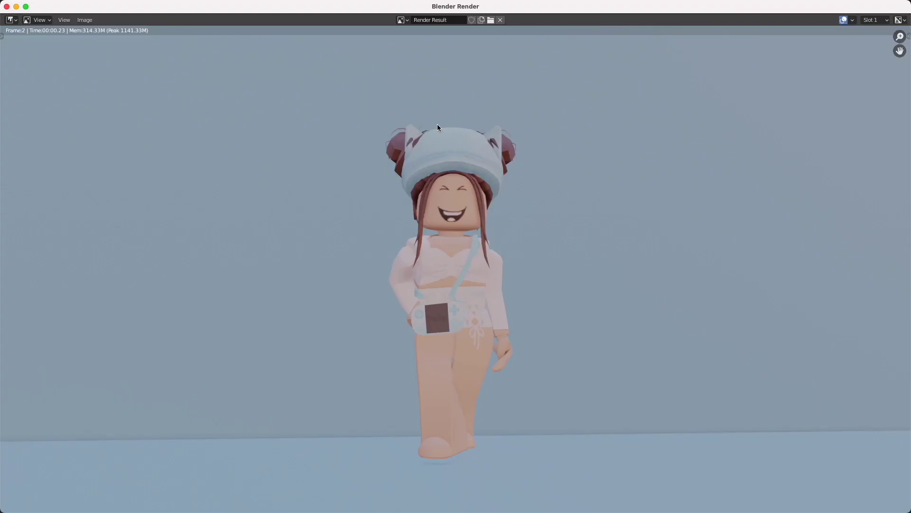